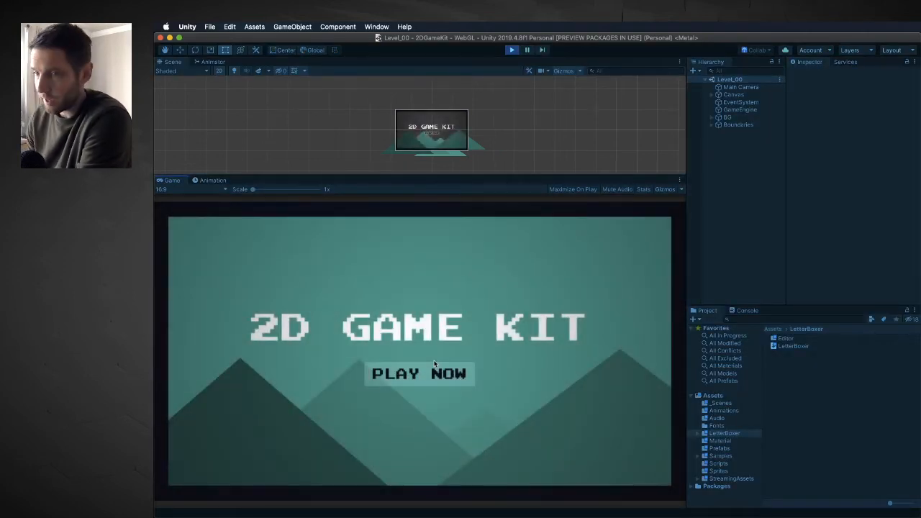
- Start the game from its title screen and run the character to the yellow door in Level_01
{"action": "left_click", "coordinate": [434, 363]}
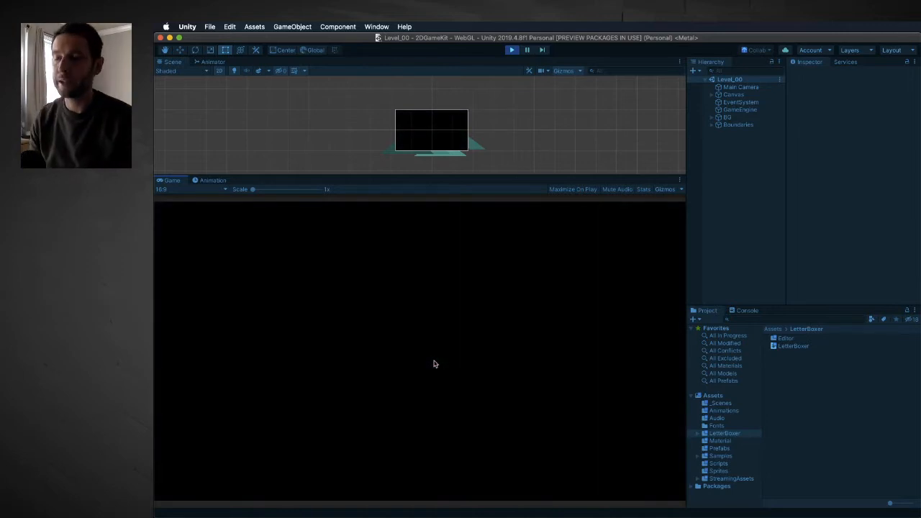
{"action": "key", "text": "Right"}
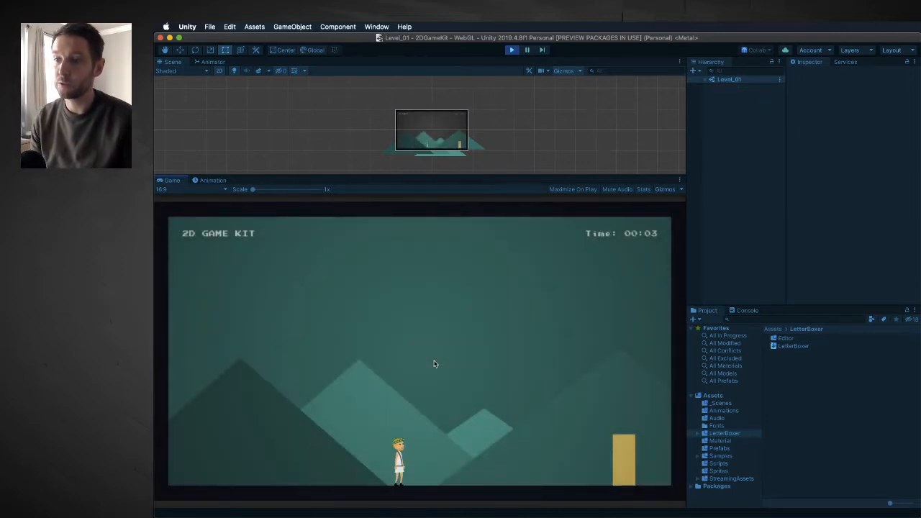
{"action": "key", "text": "Left"}
{"action": "key", "text": "Right"}
{"action": "key", "text": "Left"}
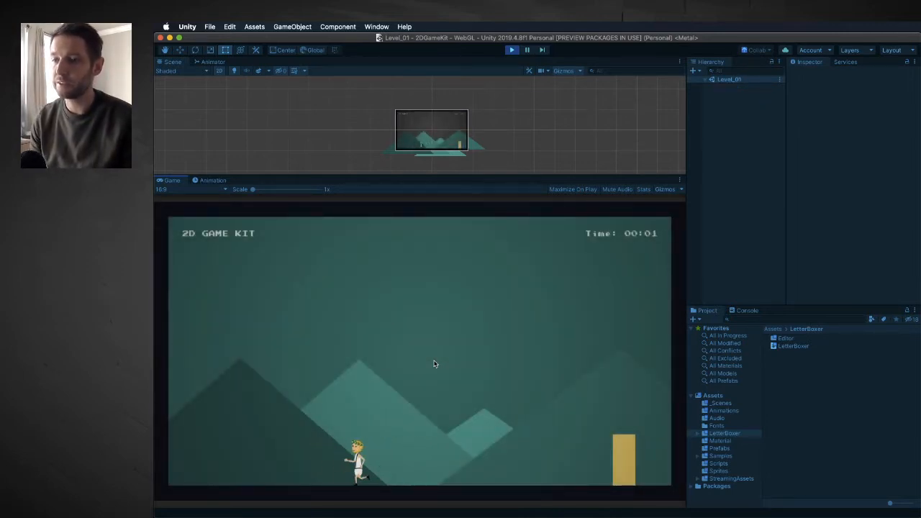
{"action": "key", "text": "Right"}
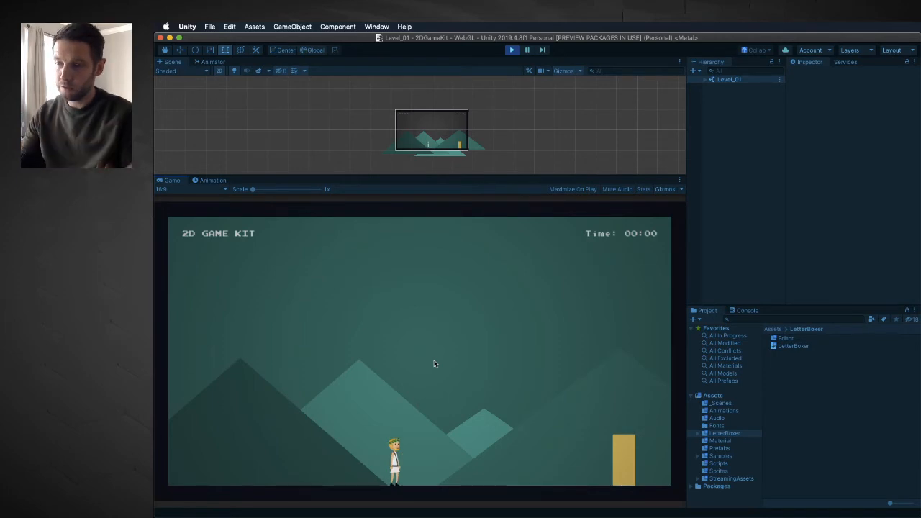
{"action": "key", "text": "Right"}
{"action": "key", "text": "space"}
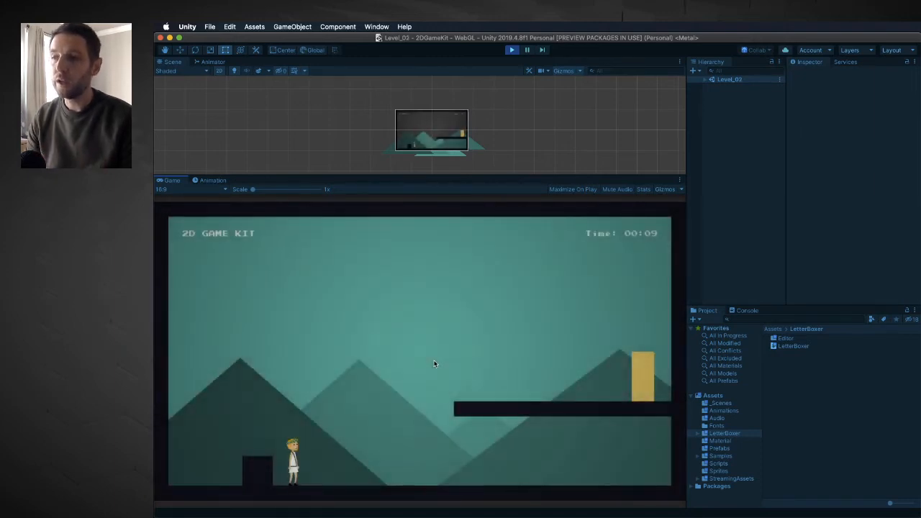
- Playtest Level_02 by running and jumping, pushing the dark box toward the platform and using it to reach the yellow door
{"action": "key", "text": "Right"}
{"action": "key", "text": "Left"}
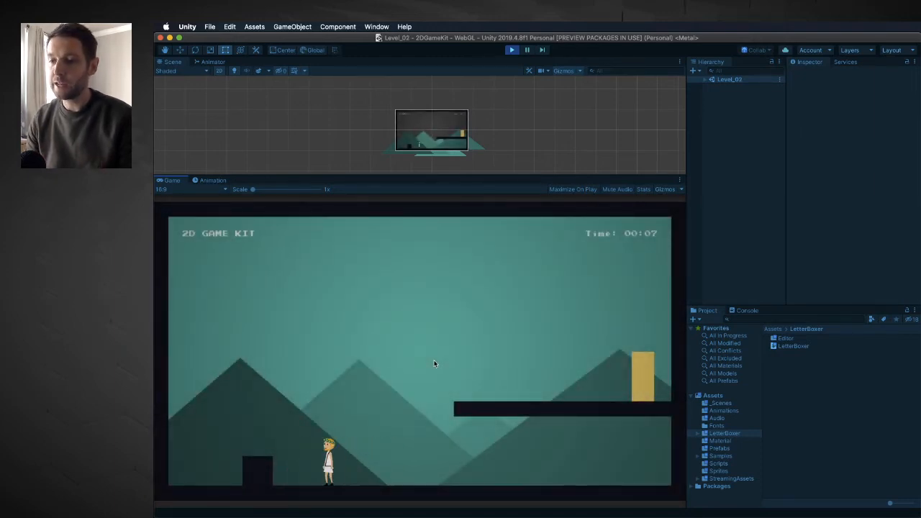
{"action": "key", "text": "Left"}
{"action": "key", "text": "space"}
{"action": "key", "text": "Right"}
{"action": "key", "text": "Left"}
{"action": "key", "text": "space"}
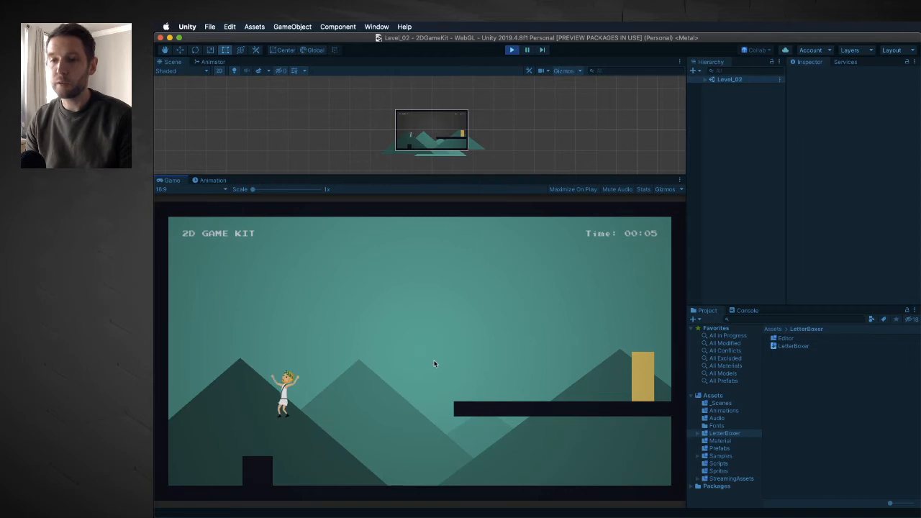
{"action": "key", "text": "Right"}
{"action": "key", "text": "space"}
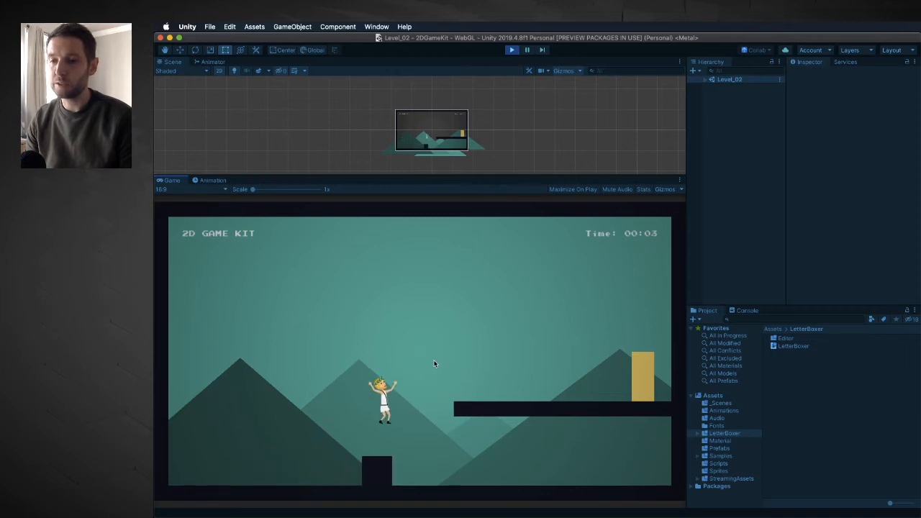
{"action": "key", "text": "Right"}
{"action": "key", "text": "space"}
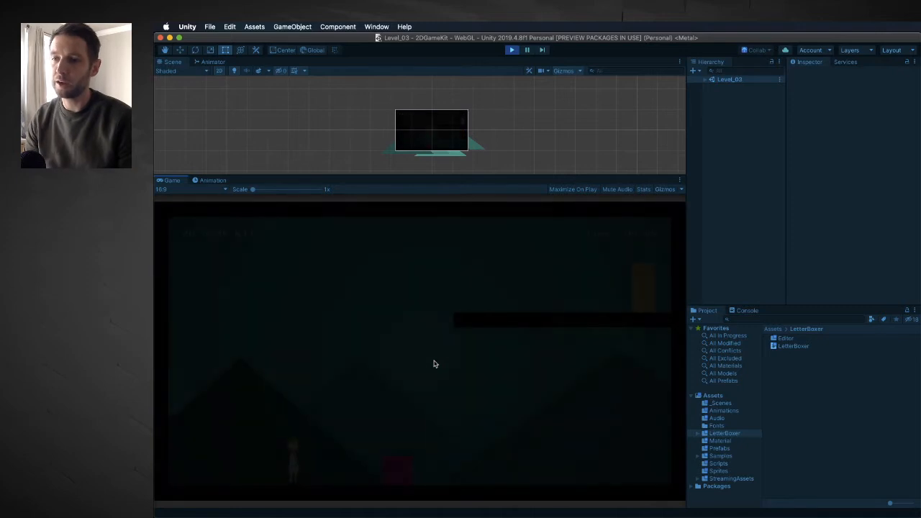
- Playtest Level_03 by bouncing off the pink block to reach the yellow door, and exit play mode
{"action": "key", "text": "Right"}
{"action": "key", "text": "space"}
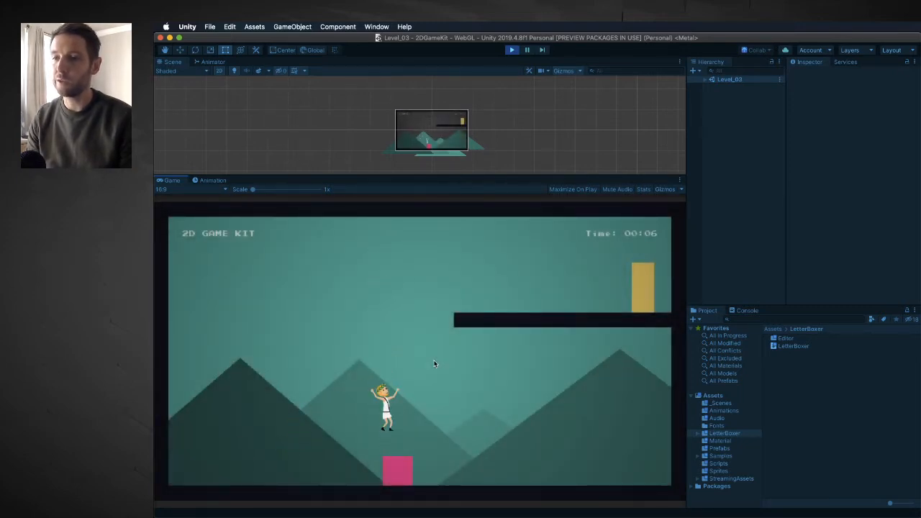
{"action": "key", "text": "Right"}
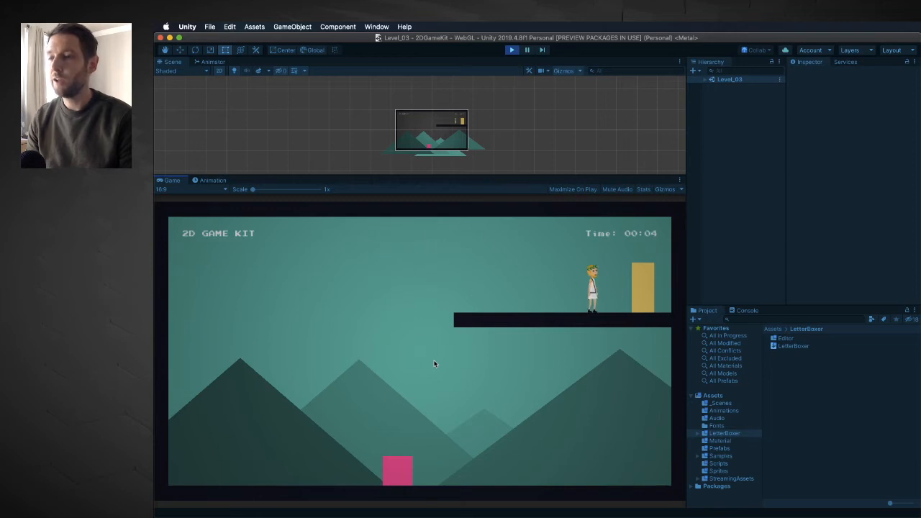
{"action": "key", "text": "Left"}
{"action": "key", "text": "Right"}
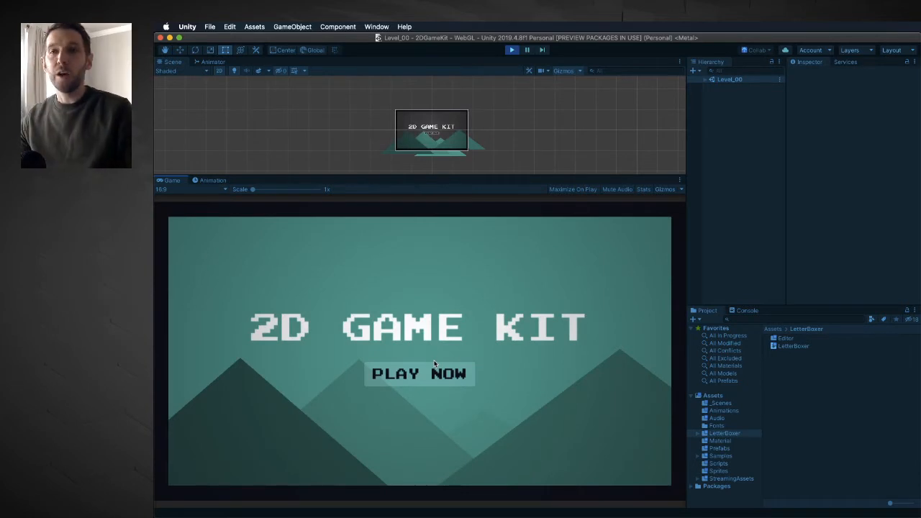
{"action": "left_click", "coordinate": [510, 50]}
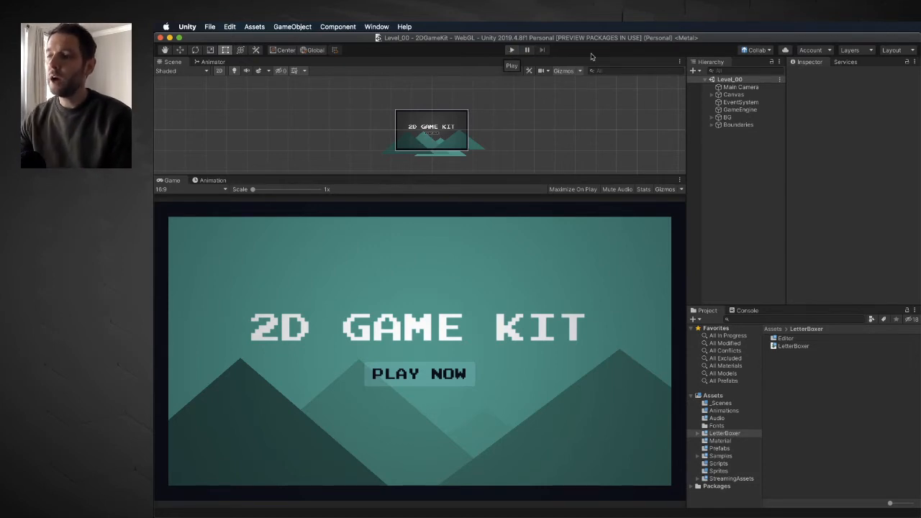
- Open the Level_01 scene from the _Scenes folder, and inspect the Tommy object and the Prefabs folder
{"action": "left_click", "coordinate": [725, 404]}
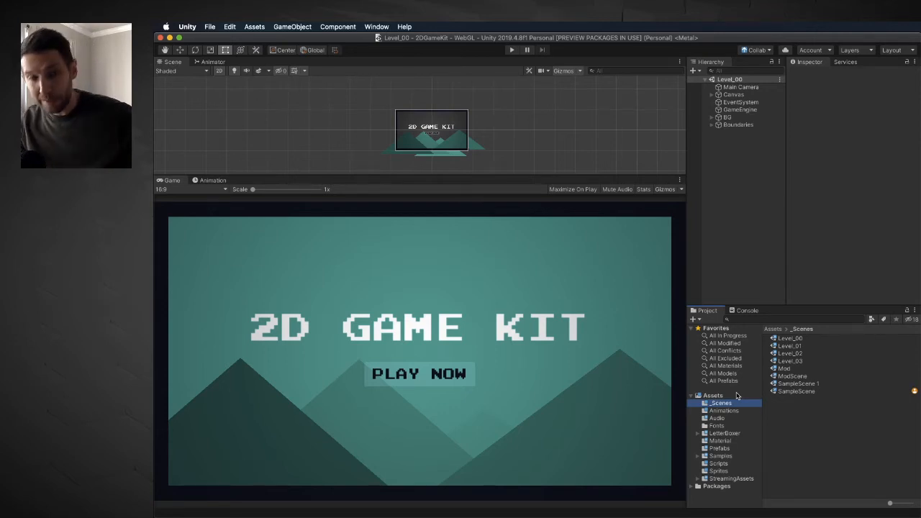
{"action": "double_click", "coordinate": [798, 347]}
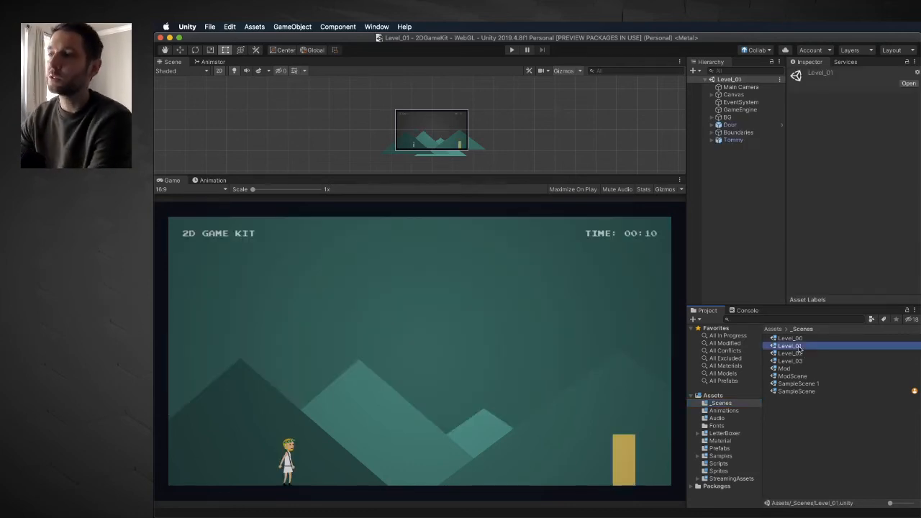
{"action": "left_click", "coordinate": [736, 140]}
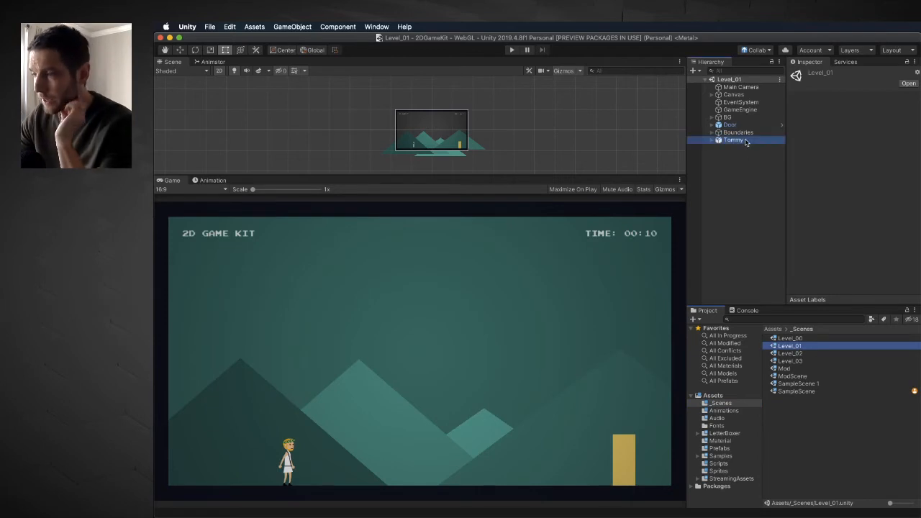
{"action": "left_click", "coordinate": [727, 449]}
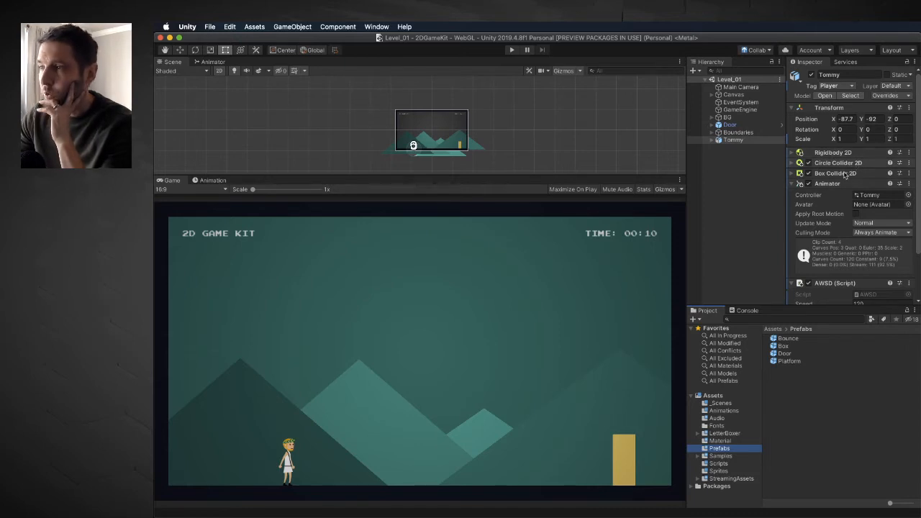
- Frame Tommy in the scene and preview the PlayerIdle animation clip
{"action": "double_click", "coordinate": [733, 140]}
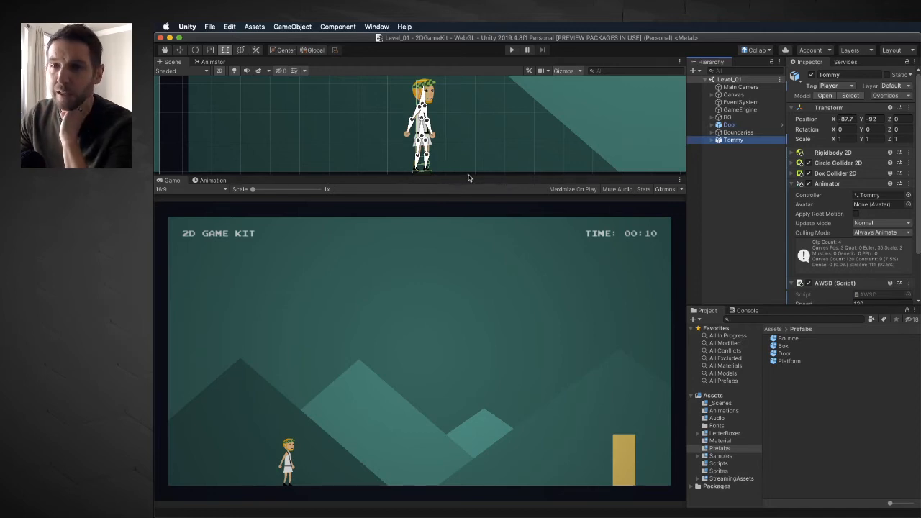
{"action": "left_click", "coordinate": [212, 180]}
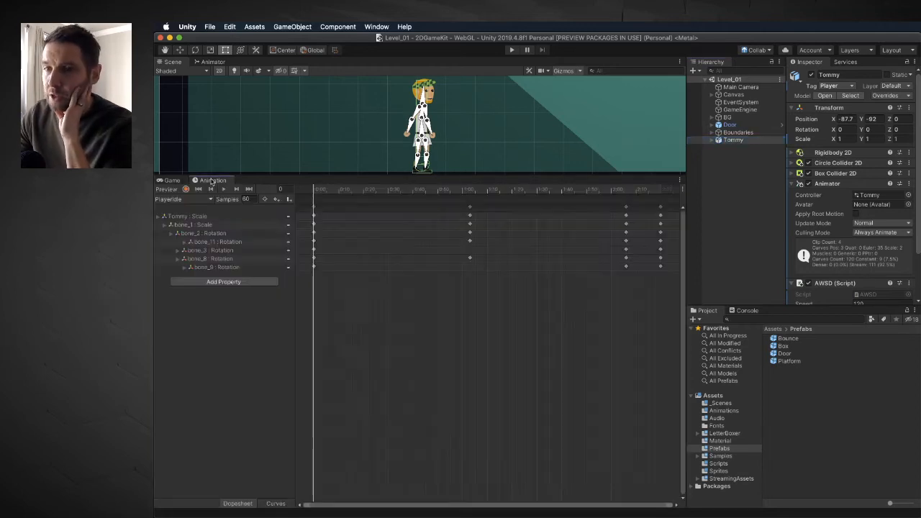
{"action": "left_click", "coordinate": [224, 190]}
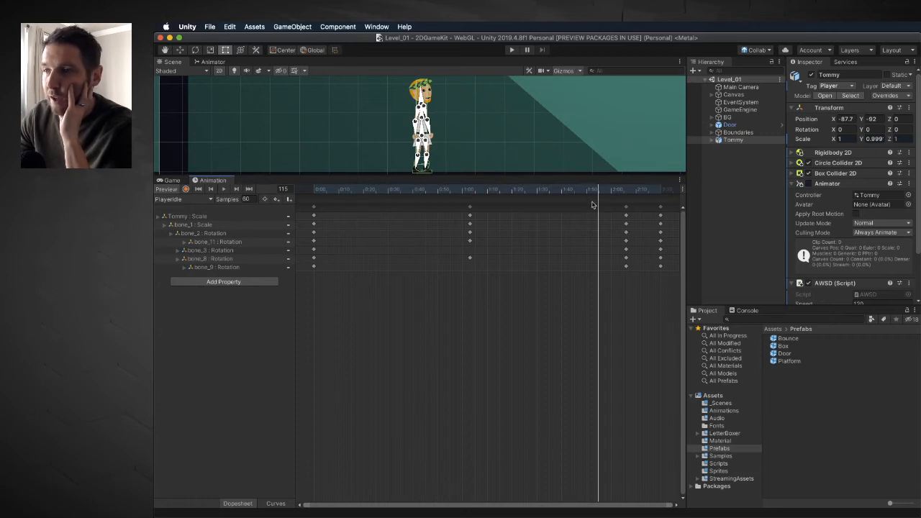
- Record a backward head tilt at frame 63 of PlayerIdle by rotating bone_3 to about 31.4 on Z
{"action": "left_click", "coordinate": [471, 192]}
{"action": "left_click", "coordinate": [471, 195]}
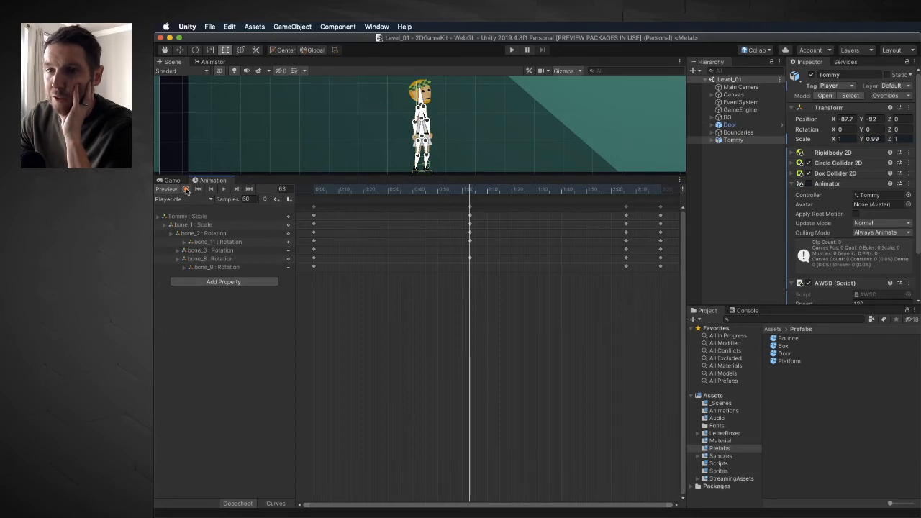
{"action": "left_click", "coordinate": [187, 189]}
{"action": "left_click", "coordinate": [418, 94]}
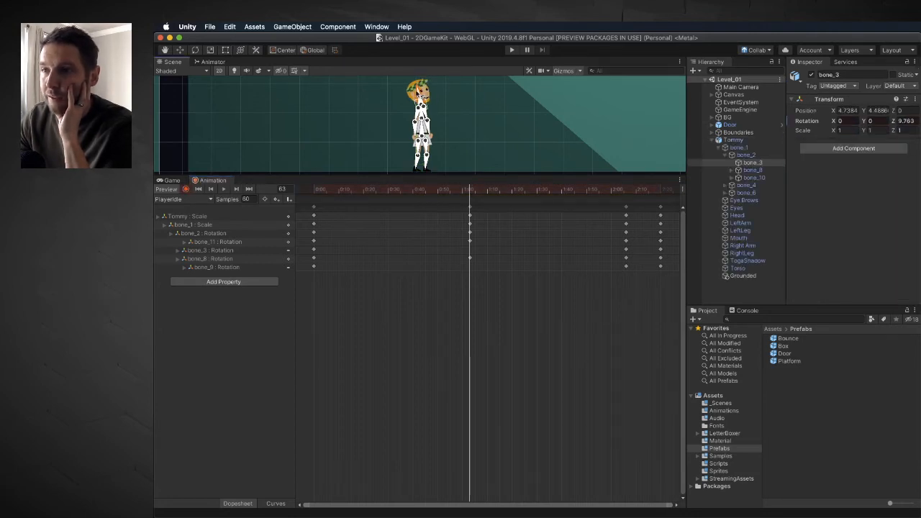
{"action": "left_click_drag", "start_coordinate": [419, 94], "coordinate": [411, 94]}
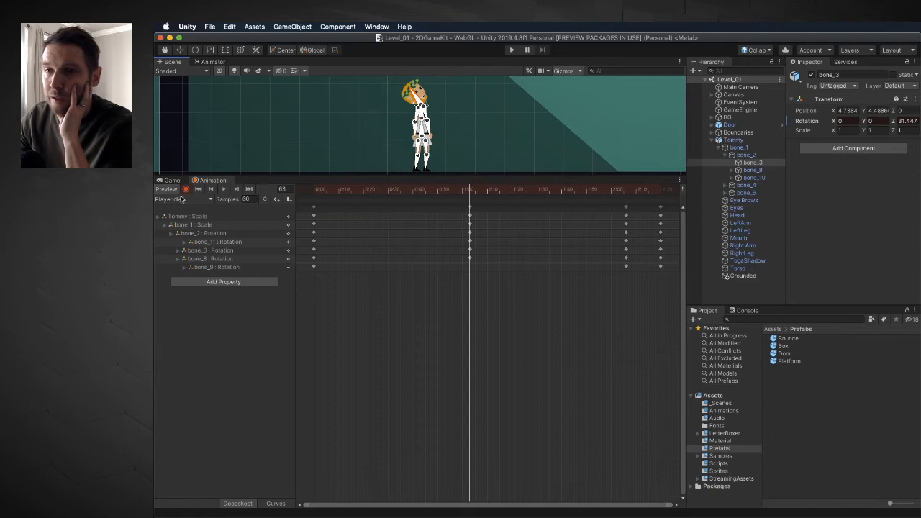
{"action": "left_click", "coordinate": [187, 189]}
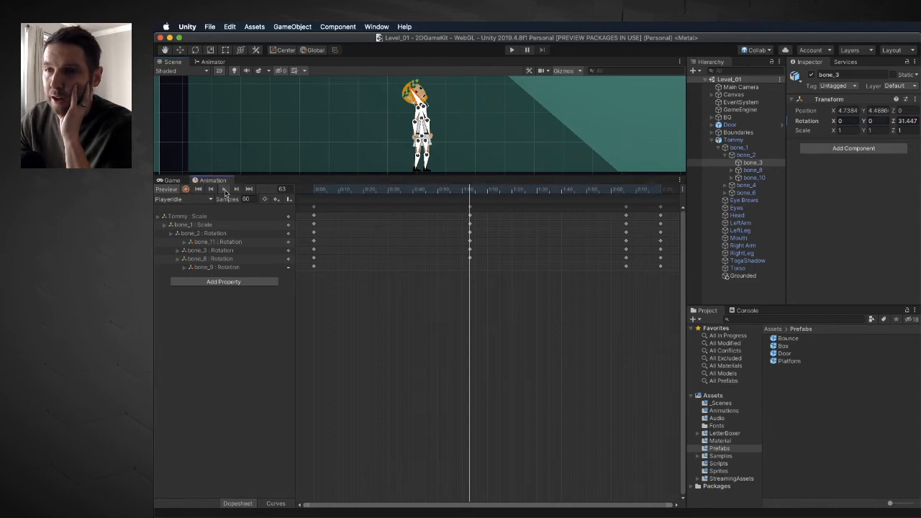
- Play back the PlayerIdle clip to check the head movement, and return the playhead to frame 0
{"action": "left_click", "coordinate": [223, 189]}
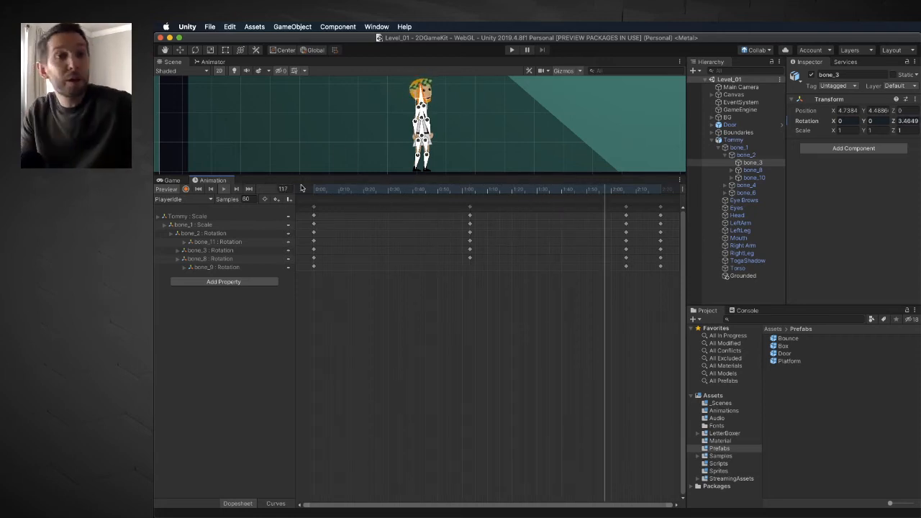
{"action": "left_click", "coordinate": [225, 190]}
{"action": "left_click", "coordinate": [341, 216]}
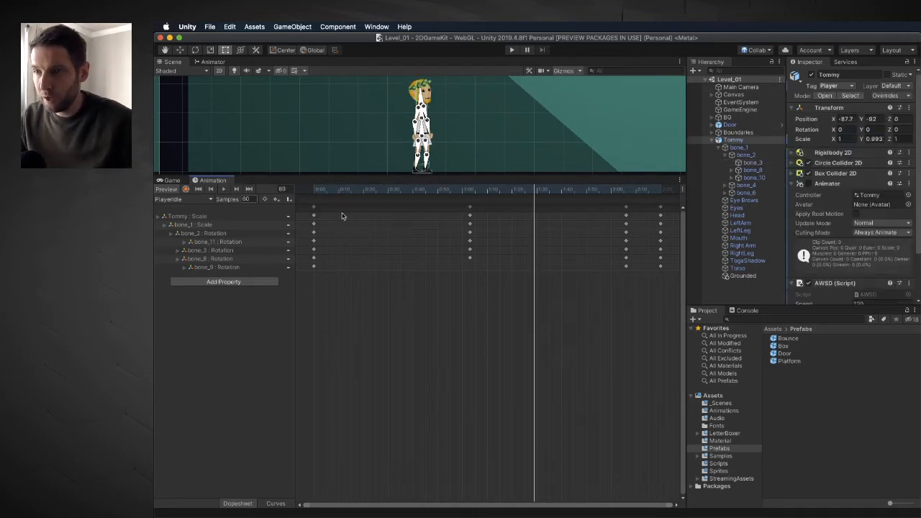
{"action": "left_click_drag", "start_coordinate": [517, 193], "coordinate": [314, 192]}
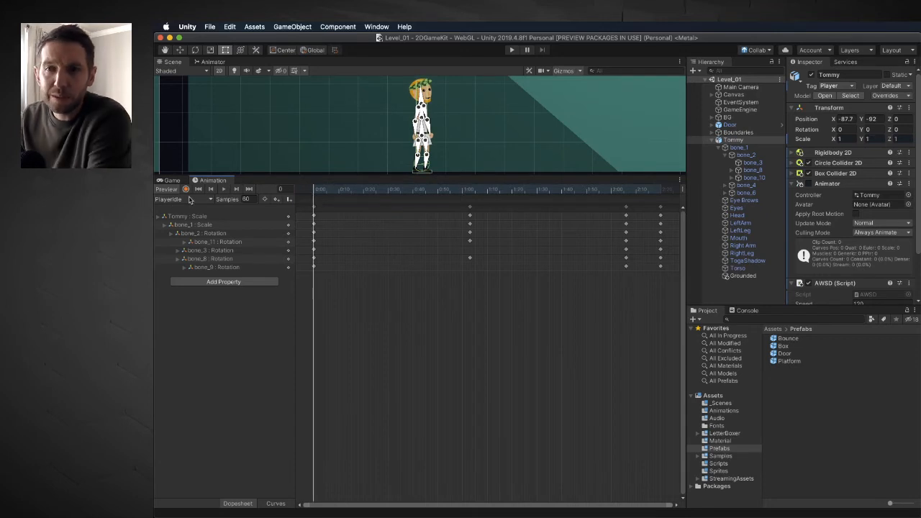
- Review Tommy's list of animation clips and the Animator state graph, and return to the Scene and Game views
{"action": "left_click", "coordinate": [184, 200]}
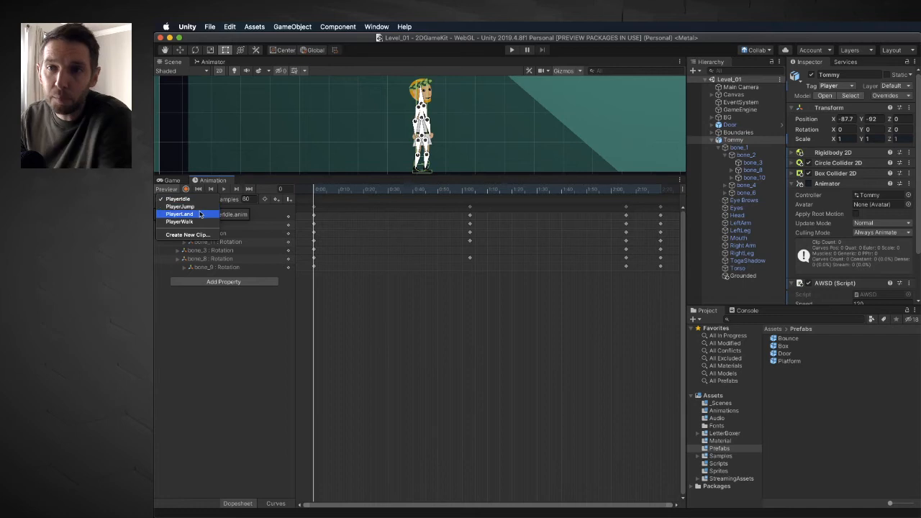
{"action": "left_click", "coordinate": [221, 63]}
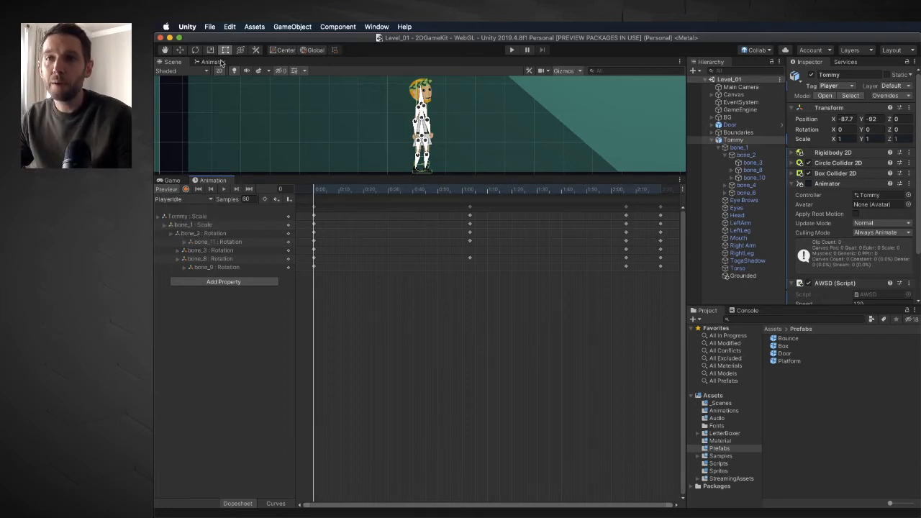
{"action": "left_click", "coordinate": [221, 63]}
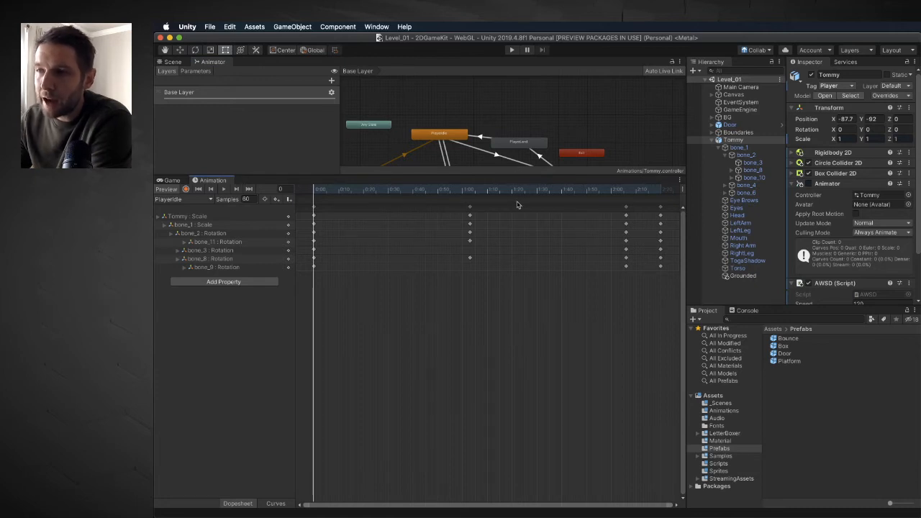
{"action": "left_click", "coordinate": [516, 173]}
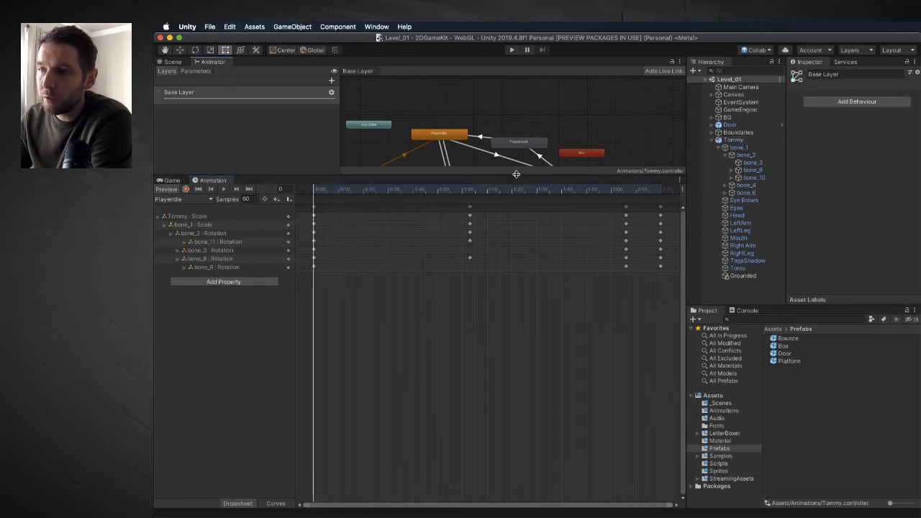
{"action": "scroll", "coordinate": [527, 139], "scroll_direction": "down", "scroll_amount": 6}
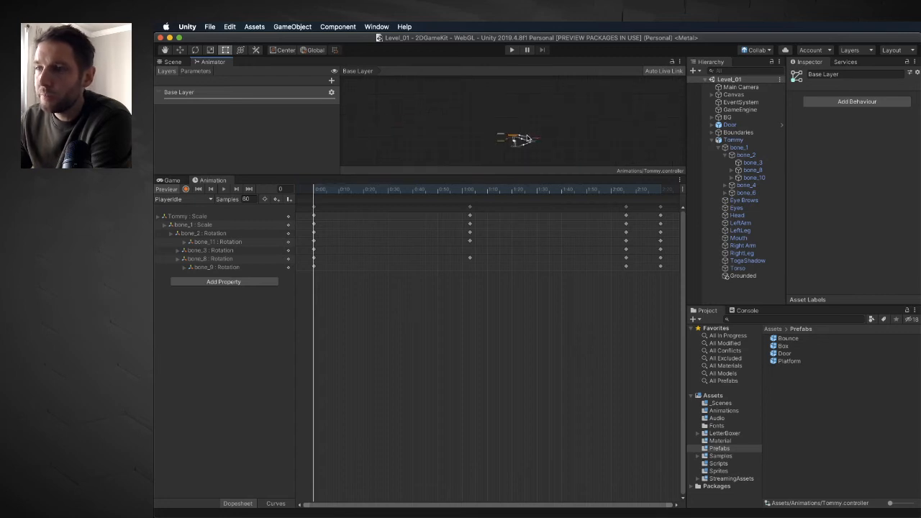
{"action": "scroll", "coordinate": [522, 166], "scroll_direction": "up", "scroll_amount": 1}
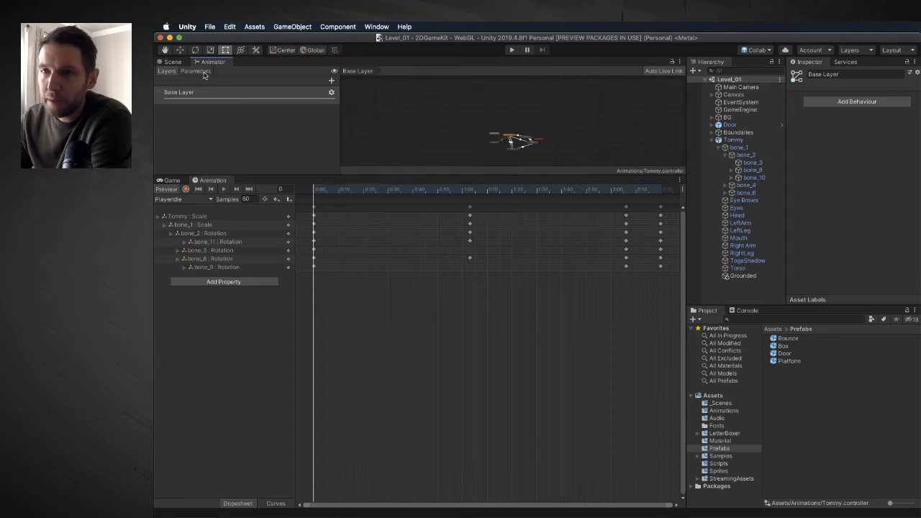
{"action": "left_click", "coordinate": [173, 62]}
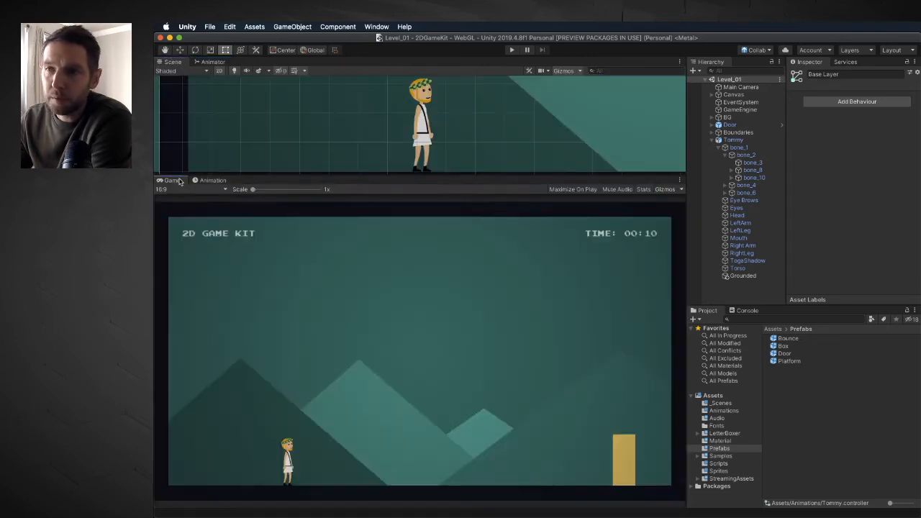
{"action": "left_click", "coordinate": [172, 180]}
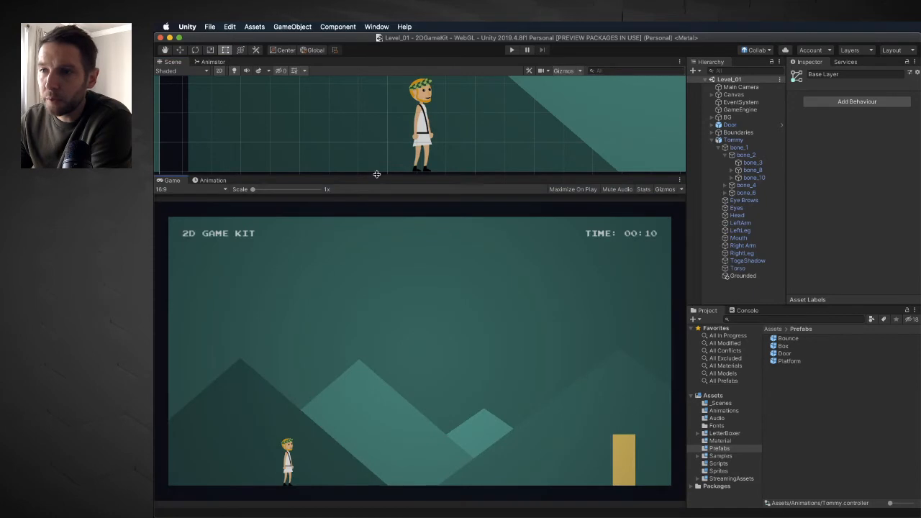
- Enlarge the Scene view and reframe it to show Tommy with the mountains and ground around him
{"action": "left_click_drag", "start_coordinate": [377, 174], "coordinate": [414, 298]}
{"action": "scroll", "coordinate": [469, 178], "scroll_direction": "down", "scroll_amount": 10}
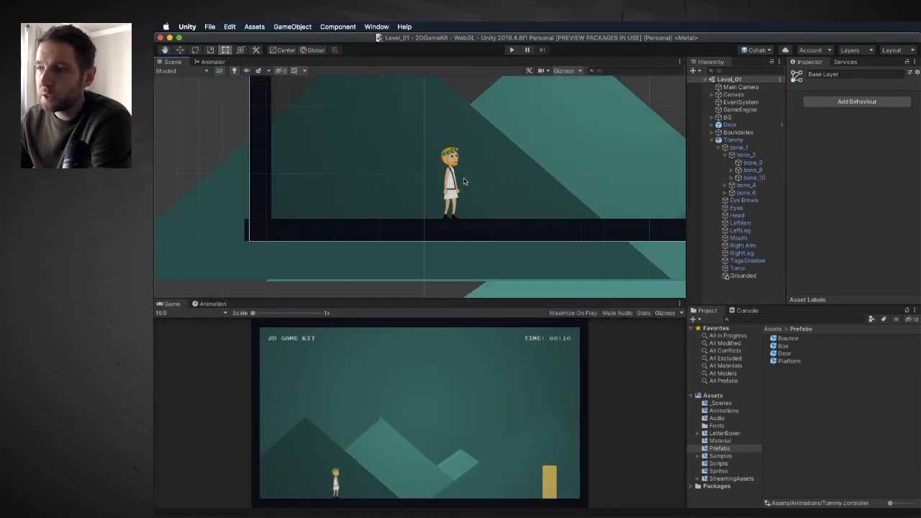
{"action": "scroll", "coordinate": [432, 184], "scroll_direction": "down", "scroll_amount": 2}
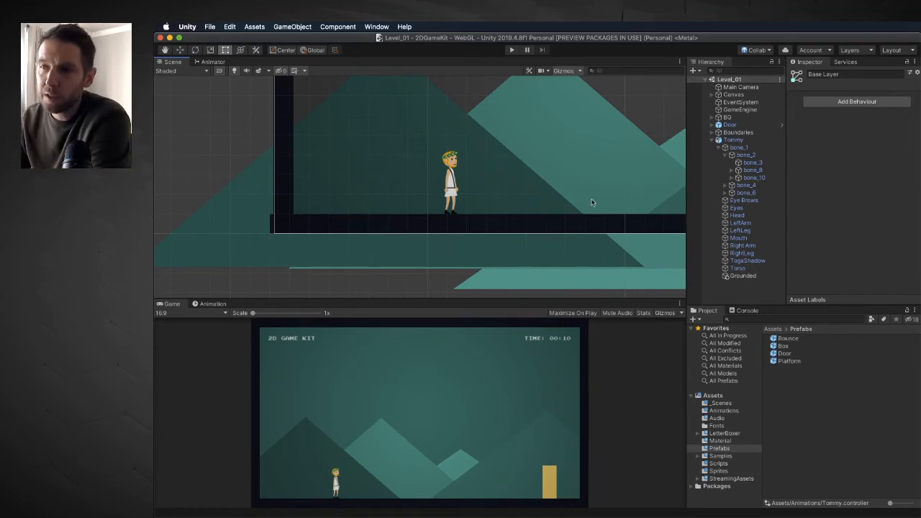
{"action": "middle_click_drag", "start_coordinate": [538, 175], "coordinate": [460, 246]}
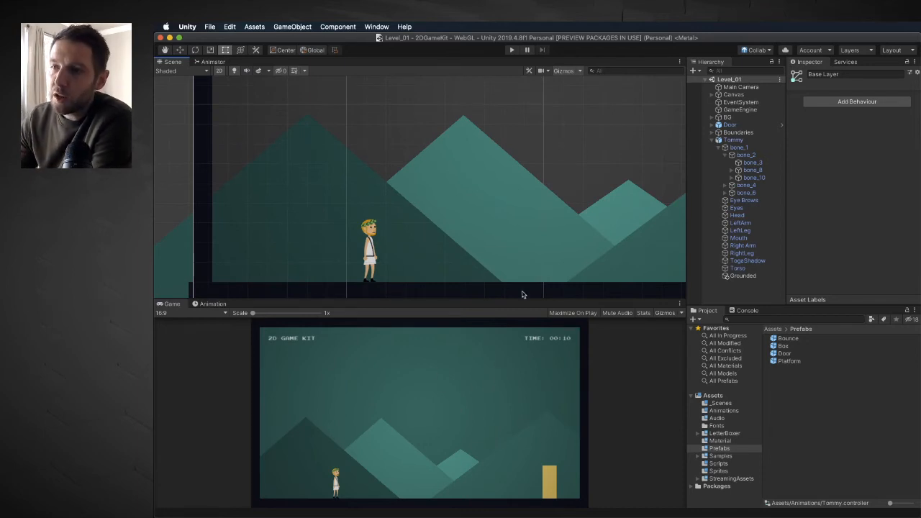
- Examine the GameEngine and Door objects in Level_01, including the Next Level setting on the DoorCollider
{"action": "left_click", "coordinate": [740, 109]}
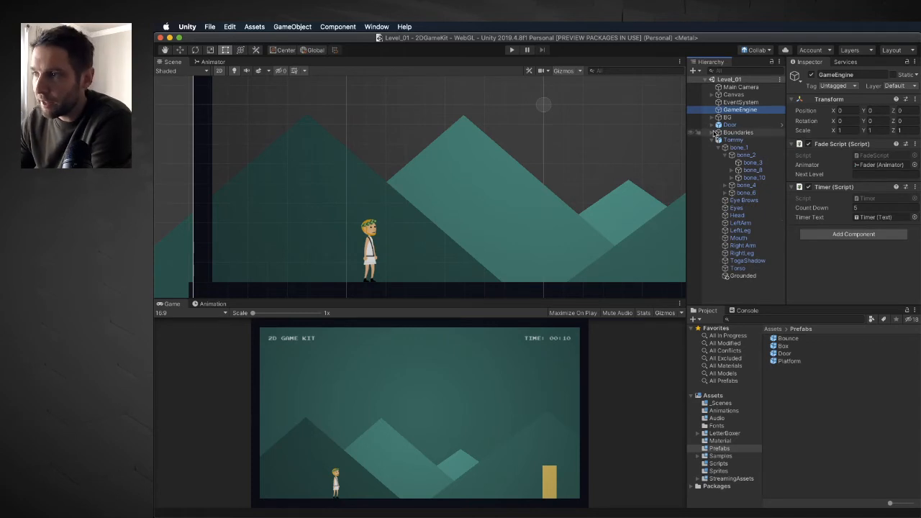
{"action": "left_click", "coordinate": [729, 126]}
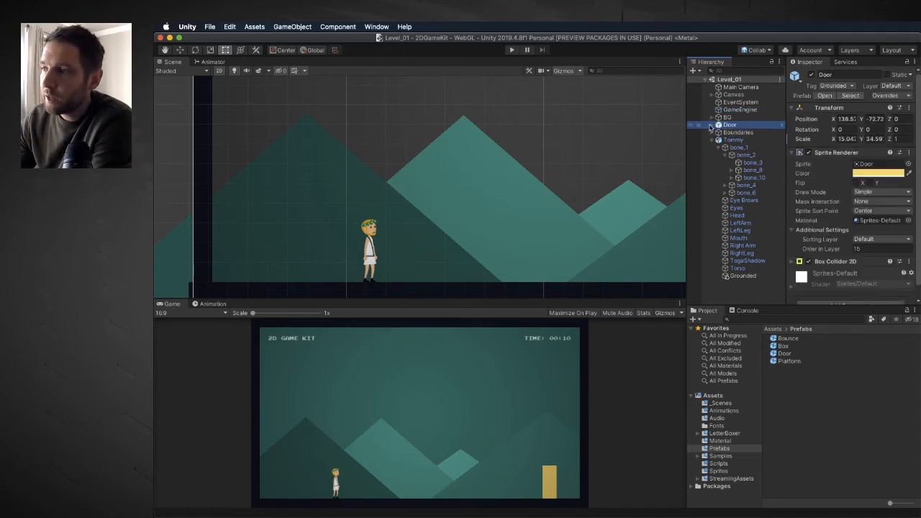
{"action": "left_click", "coordinate": [713, 126]}
{"action": "left_click", "coordinate": [736, 133]}
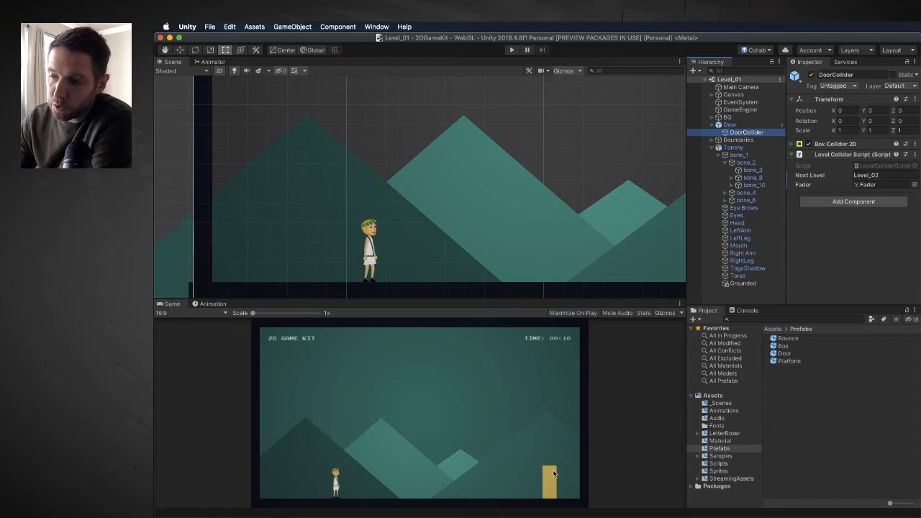
{"action": "left_click", "coordinate": [888, 174]}
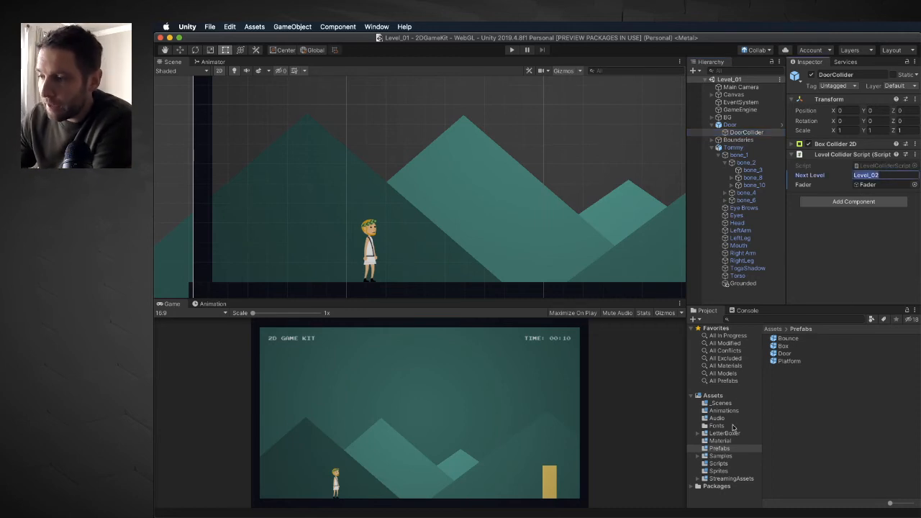
- Open the Level_02 scene from the _Scenes folder and select its Box object
{"action": "left_click", "coordinate": [721, 403]}
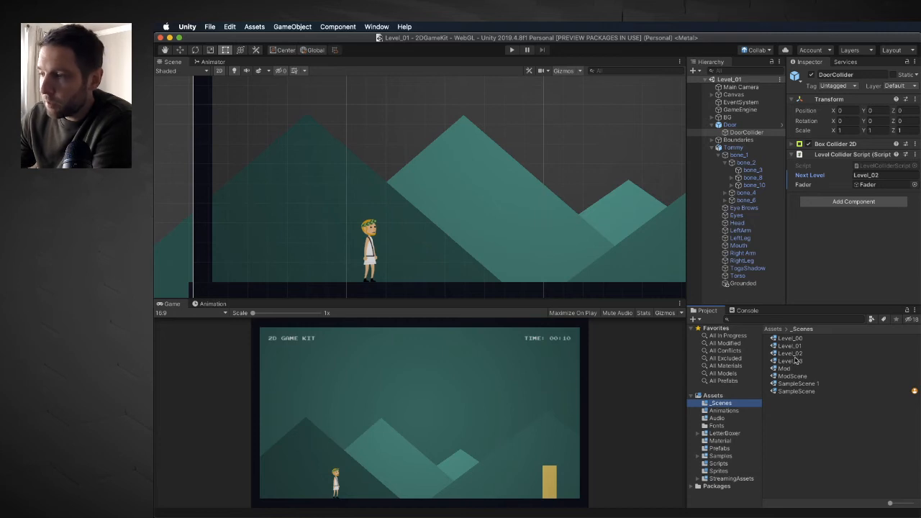
{"action": "double_click", "coordinate": [791, 353]}
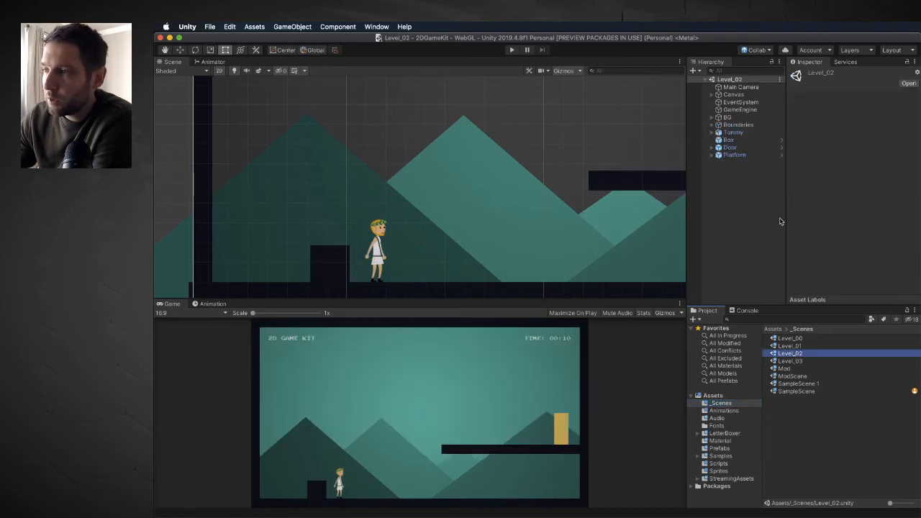
{"action": "left_click", "coordinate": [728, 140]}
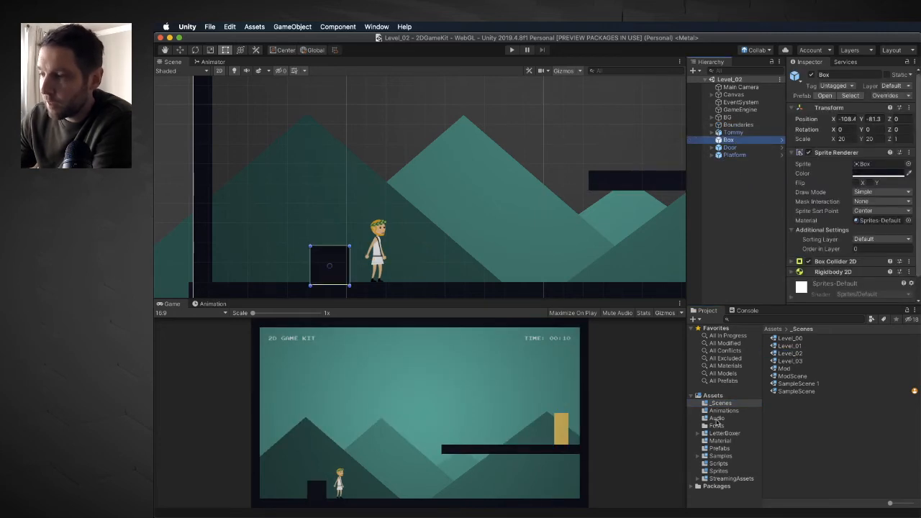
- Add a second instance of the Box prefab from the Prefabs folder to the Level_02 hierarchy
{"action": "left_click", "coordinate": [719, 449]}
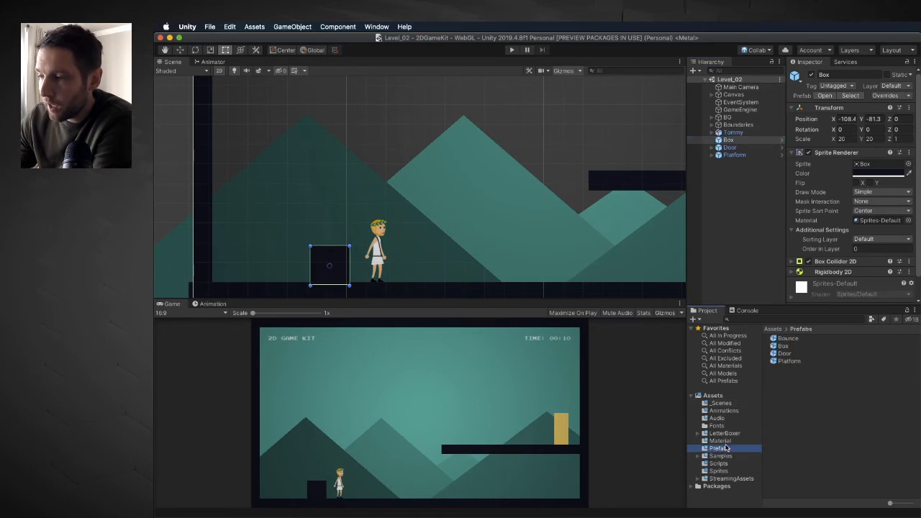
{"action": "left_click", "coordinate": [778, 347]}
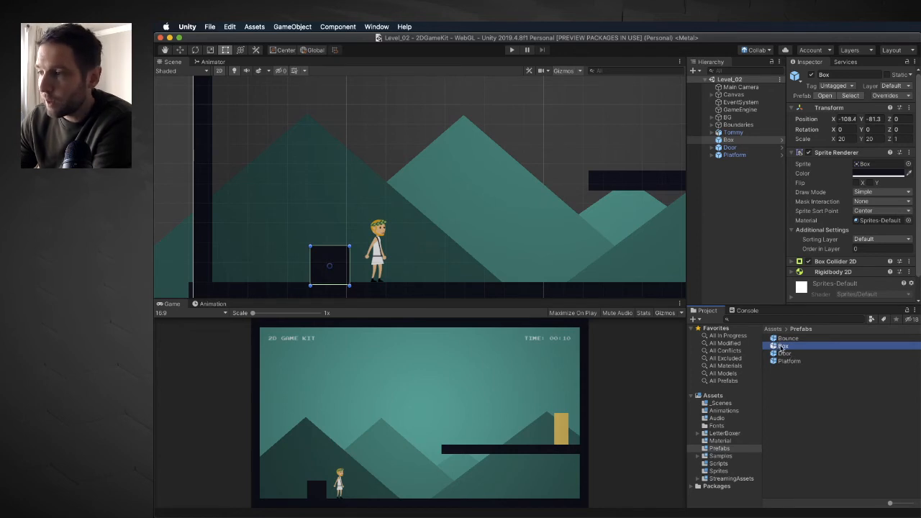
{"action": "left_click_drag", "start_coordinate": [781, 348], "coordinate": [741, 192]}
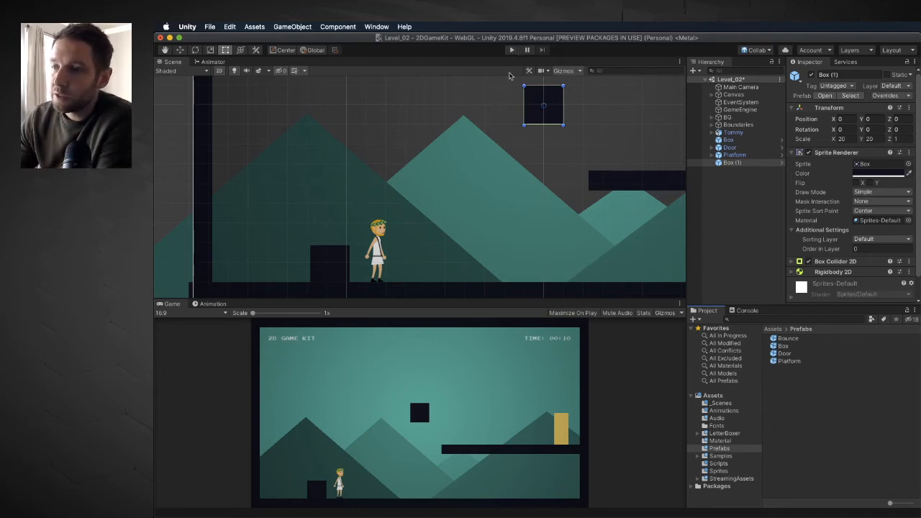
- Playtest Level_02 by making Tommy walk, jump and push the added box, and stop the game
{"action": "left_click", "coordinate": [513, 50]}
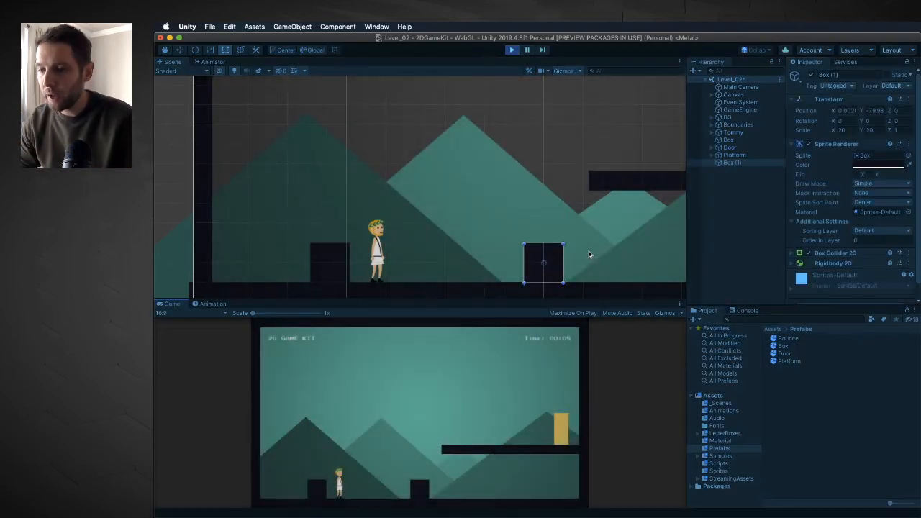
{"action": "key", "text": "Right"}
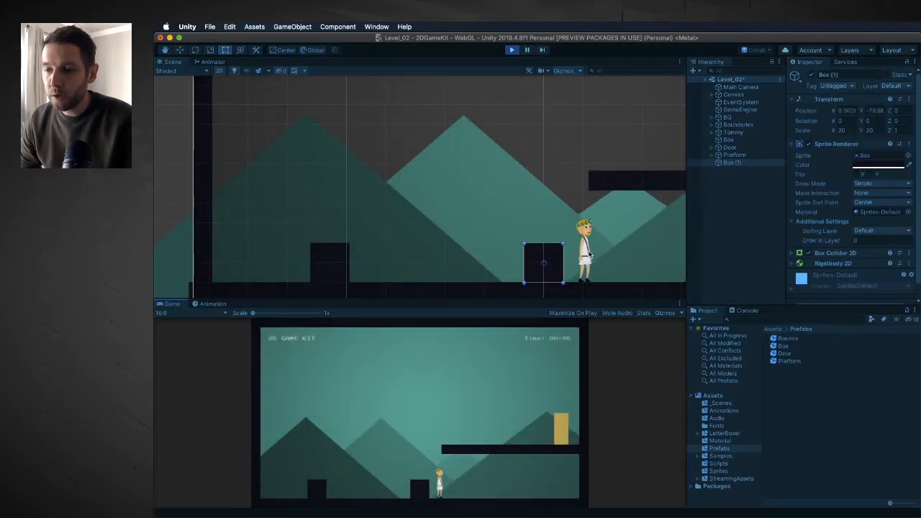
{"action": "key", "text": "Left"}
{"action": "key", "text": "space"}
{"action": "key", "text": "Right"}
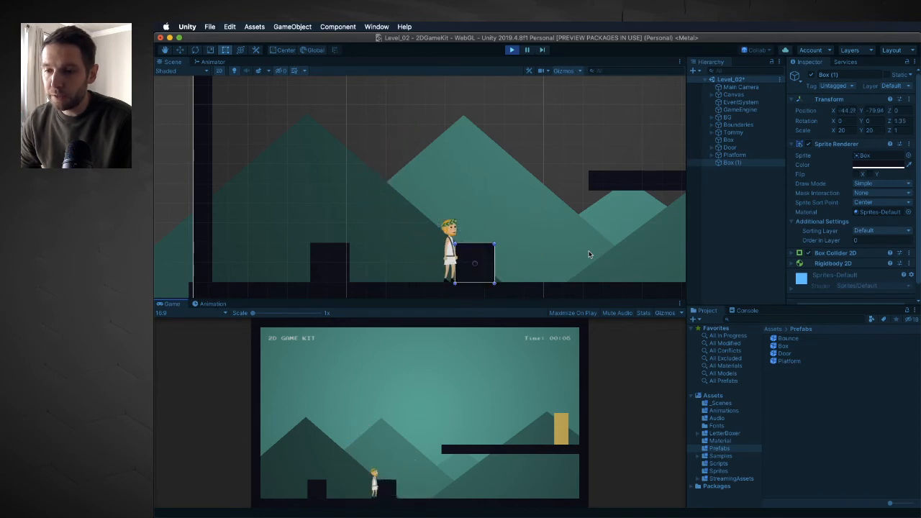
{"action": "key", "text": "space"}
{"action": "key", "text": "space"}
{"action": "key", "text": "Right"}
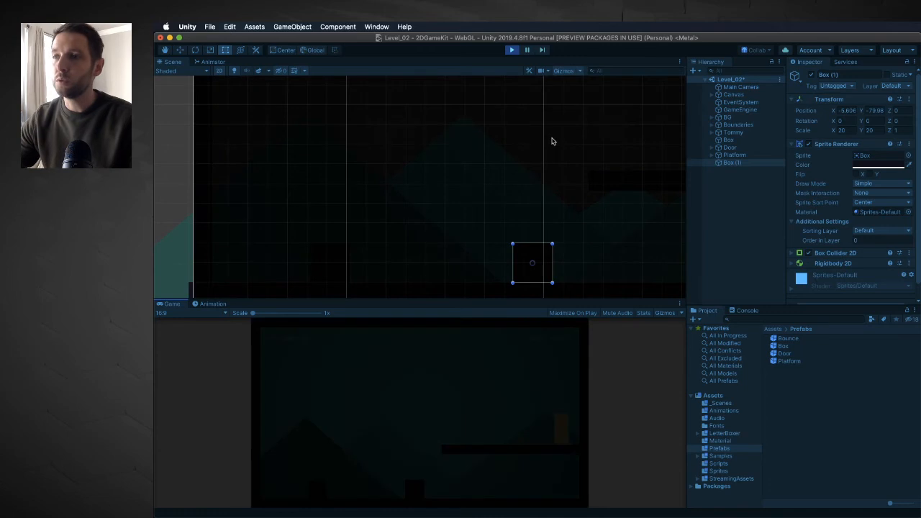
{"action": "left_click", "coordinate": [511, 50]}
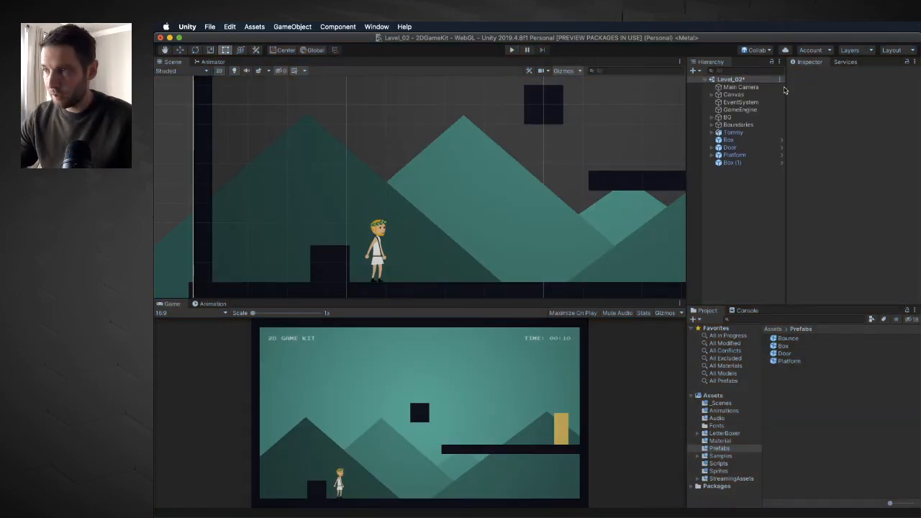
- Delete the added Box (1) object from Level_02
{"action": "left_click", "coordinate": [732, 163]}
{"action": "right_click", "coordinate": [735, 166]}
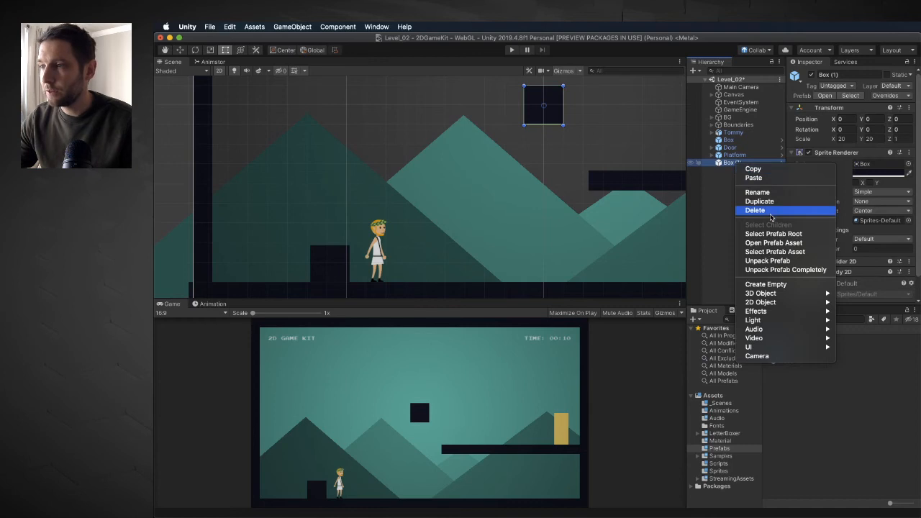
{"action": "left_click", "coordinate": [771, 213]}
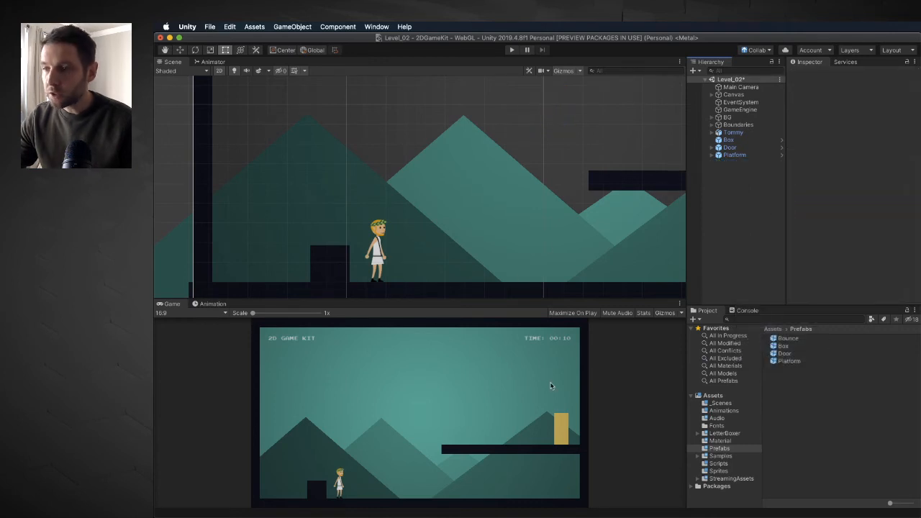
- Set the orthographic size of the Main Camera to 200 in Level_02
{"action": "scroll", "coordinate": [475, 183], "scroll_direction": "down", "scroll_amount": 10}
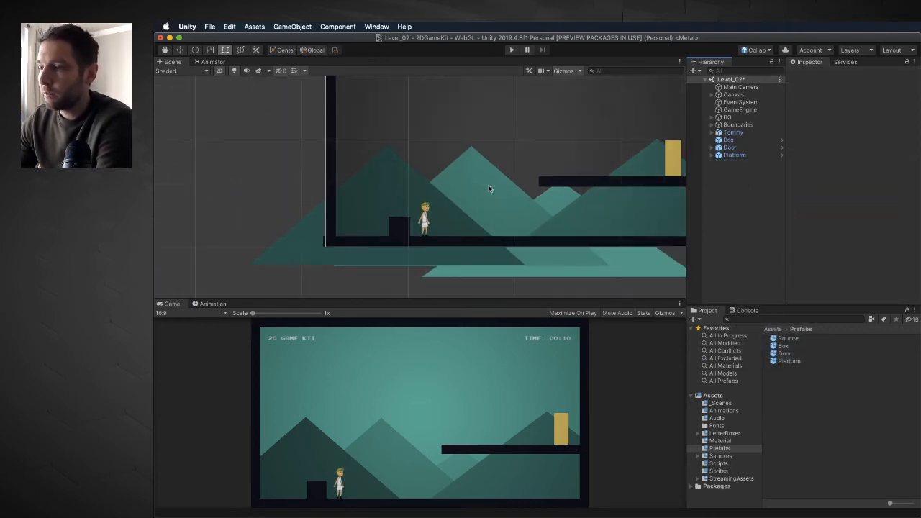
{"action": "left_click", "coordinate": [743, 87]}
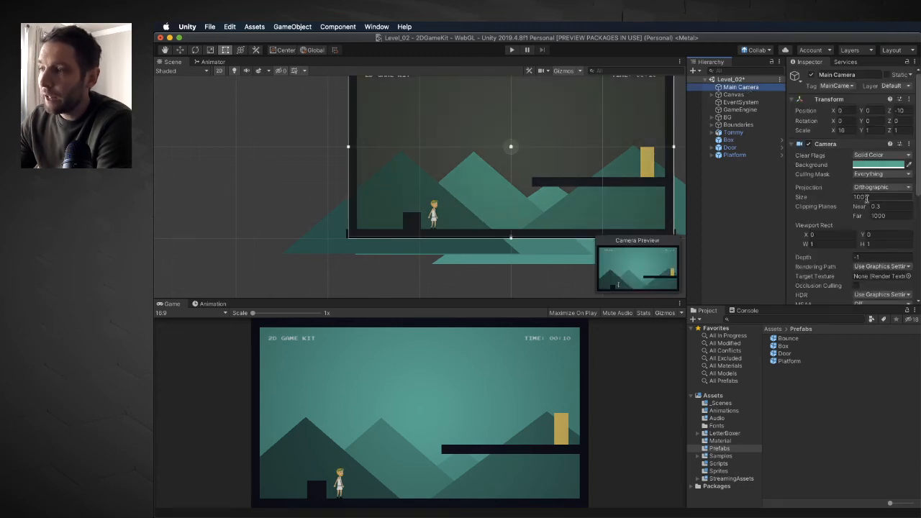
{"action": "left_click", "coordinate": [878, 197]}
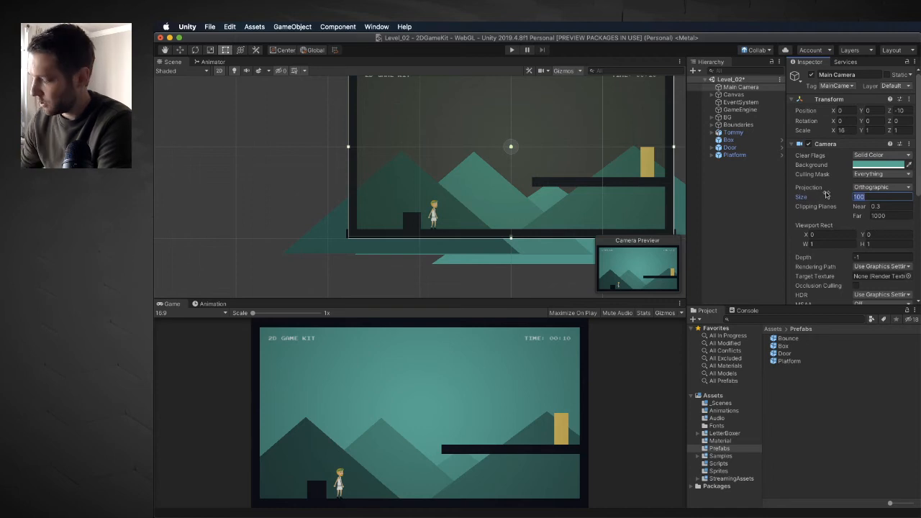
{"action": "type", "text": "200"}
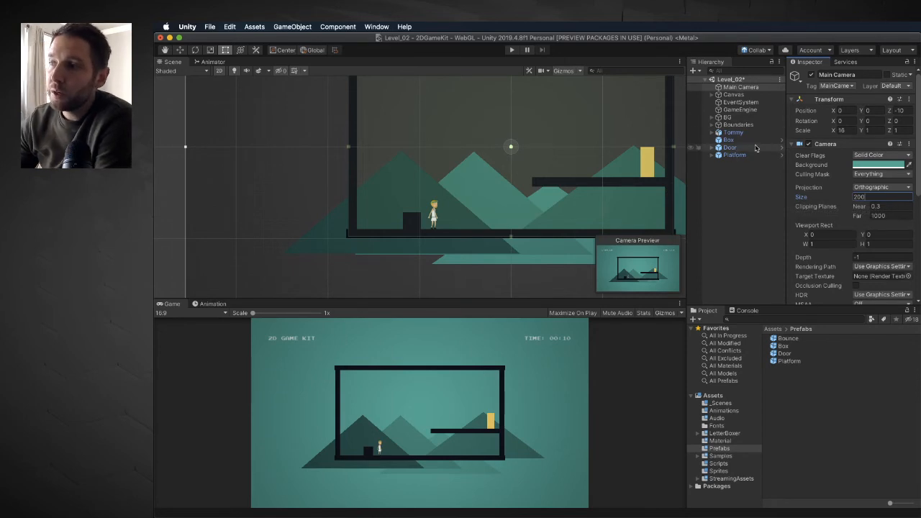
- Move the Ground boundary straight down to a Y position of about -194.8
{"action": "left_click", "coordinate": [718, 125]}
{"action": "left_click", "coordinate": [711, 126]}
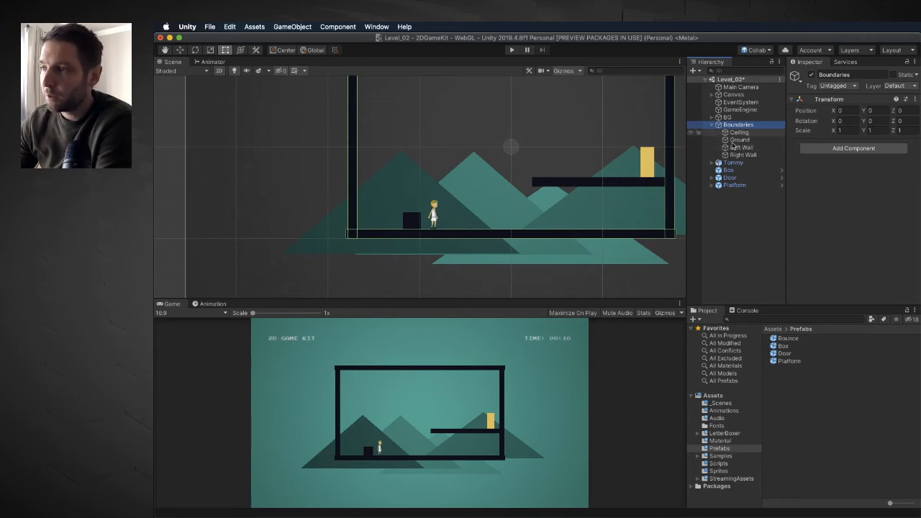
{"action": "left_click", "coordinate": [741, 140]}
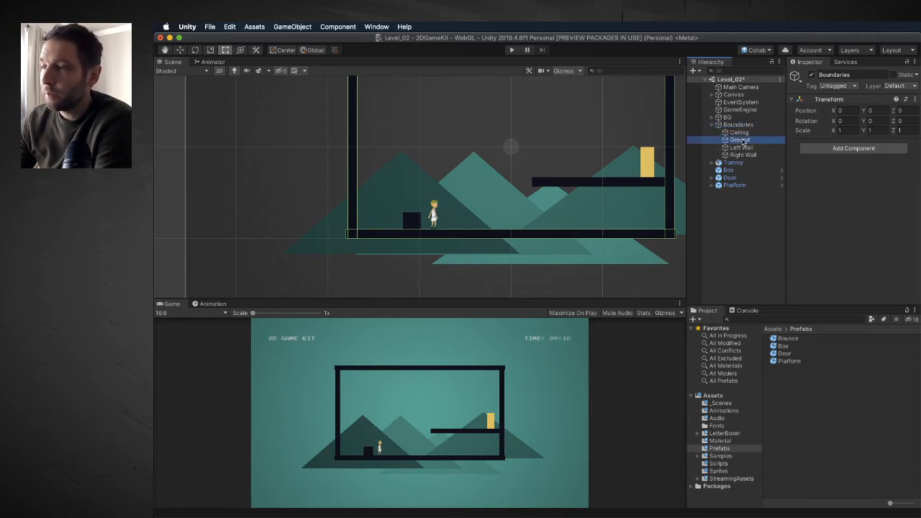
{"action": "left_click", "coordinate": [179, 51]}
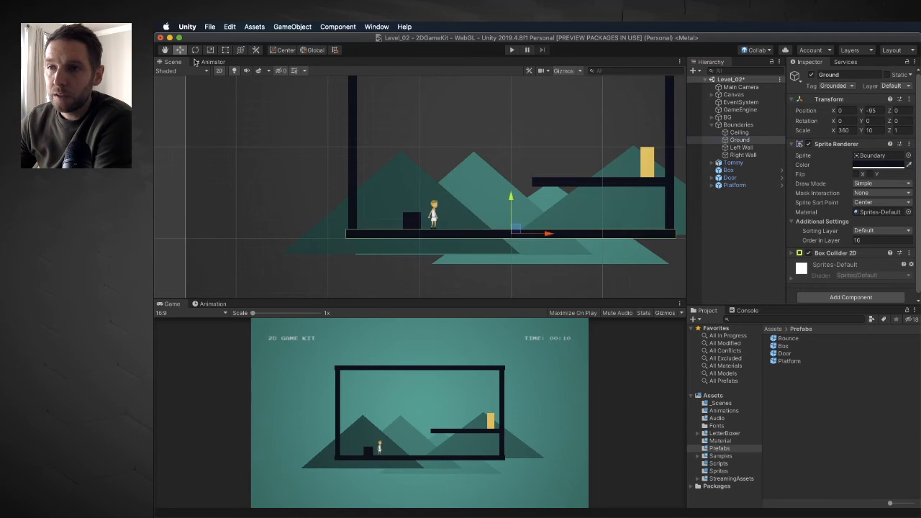
{"action": "left_click_drag", "start_coordinate": [510, 196], "coordinate": [518, 288]}
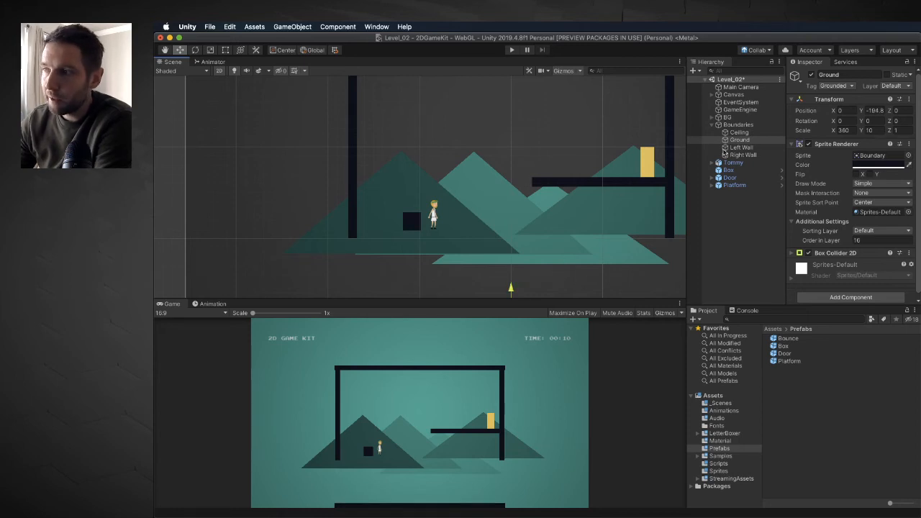
- Set the X scale of the Ground to 750 so it spans the camera's width
{"action": "left_click", "coordinate": [852, 131]}
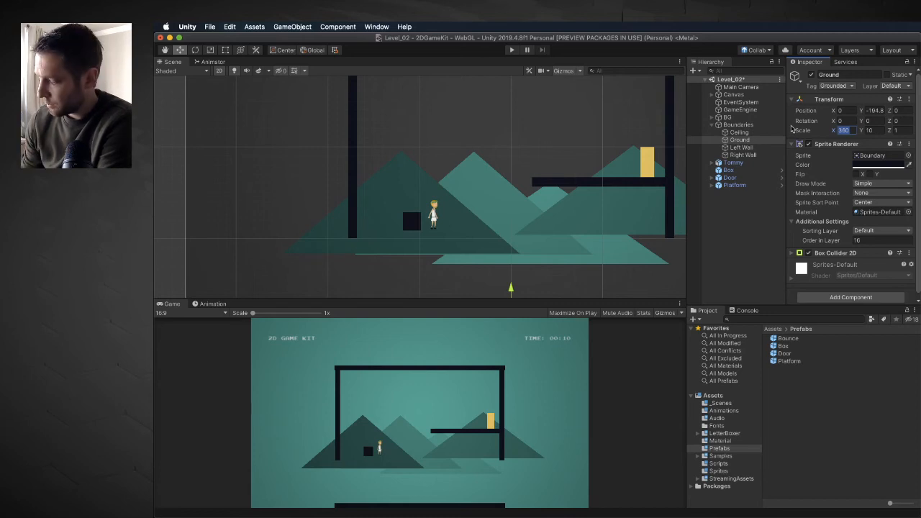
{"action": "type", "text": "700"}
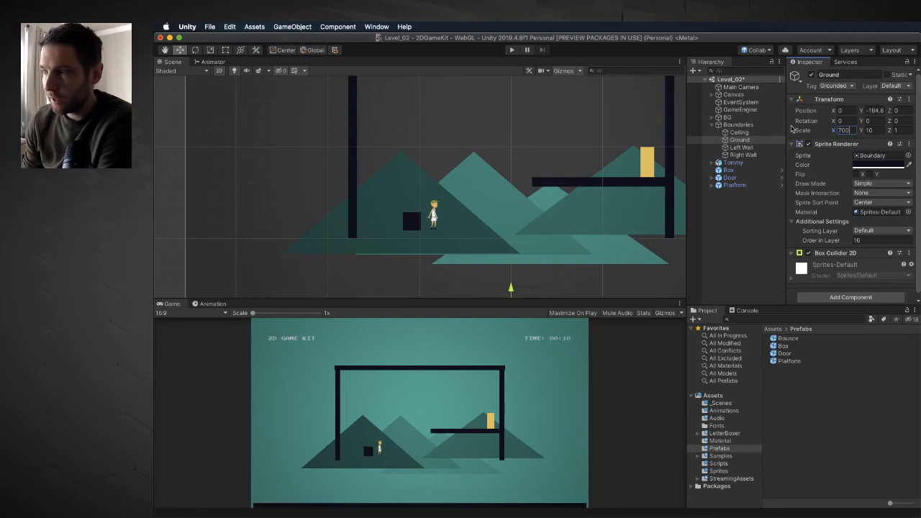
{"action": "key", "text": "BackSpace"}
{"action": "key", "text": "BackSpace"}
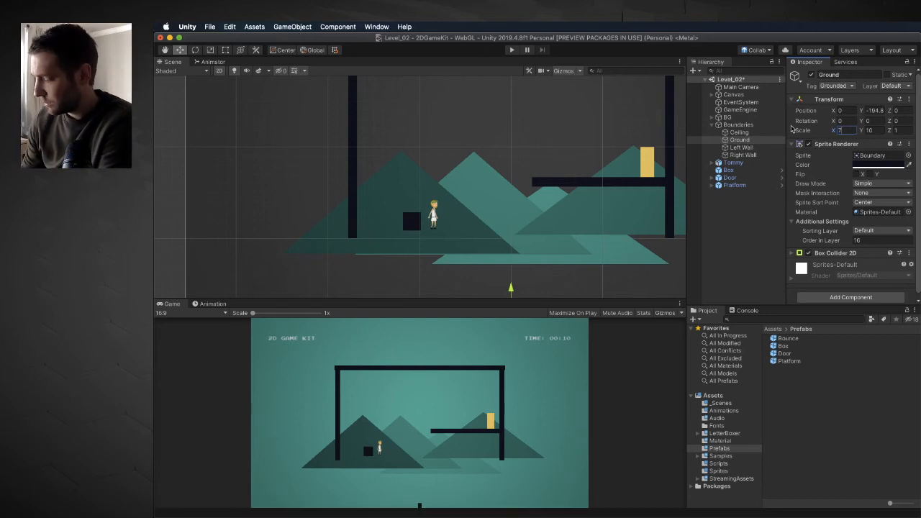
{"action": "type", "text": "50"}
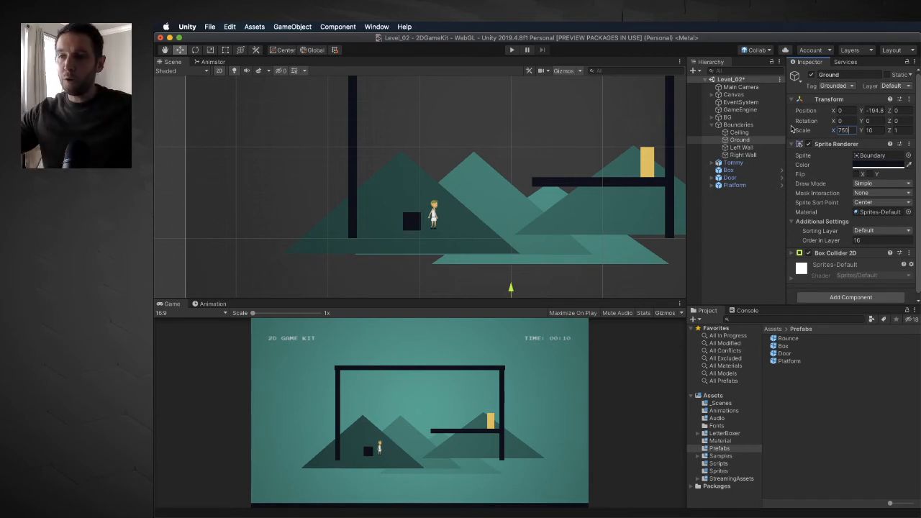
- Bring the widened Ground into view and playtest Level_02, making Tommy walk and jump around the box
{"action": "scroll", "coordinate": [608, 222], "scroll_direction": "down", "scroll_amount": 3}
{"action": "middle_click_drag", "start_coordinate": [595, 252], "coordinate": [571, 184]}
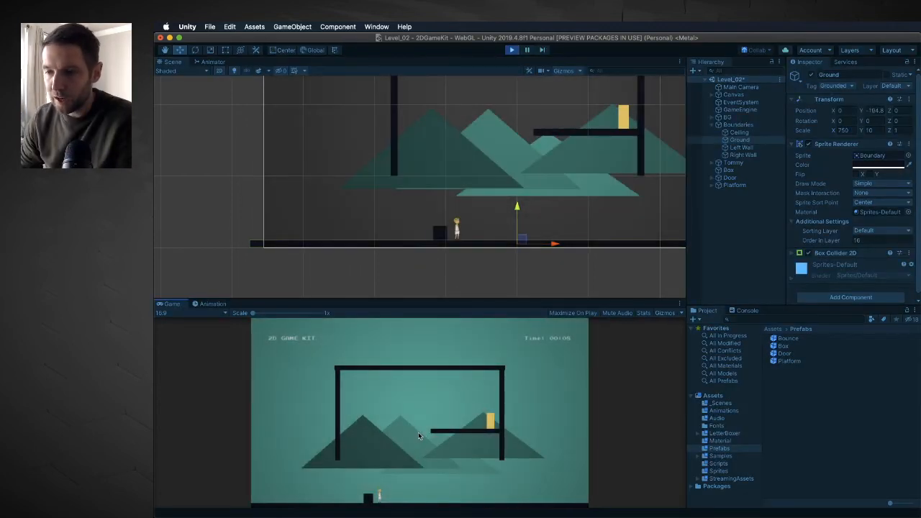
{"action": "key", "text": "Right"}
{"action": "key", "text": "space"}
{"action": "key", "text": "Left"}
{"action": "key", "text": "space"}
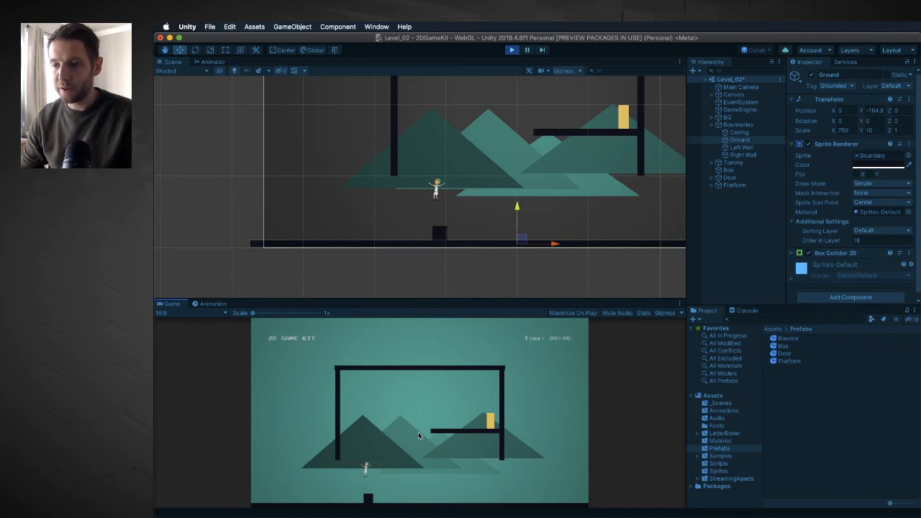
{"action": "key", "text": "Right"}
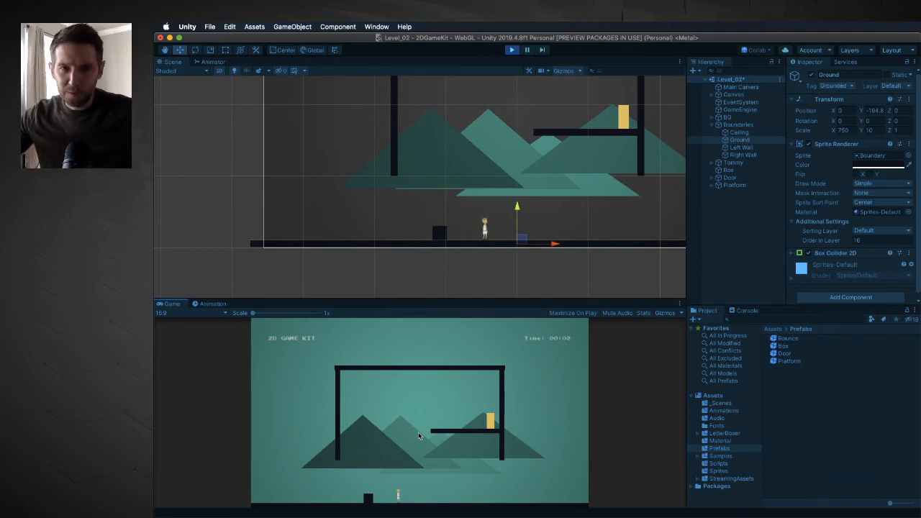
- Stop the playtest and undo the Ground's widening and move and the Main Camera's size change in Level_02
{"action": "left_click", "coordinate": [512, 51]}
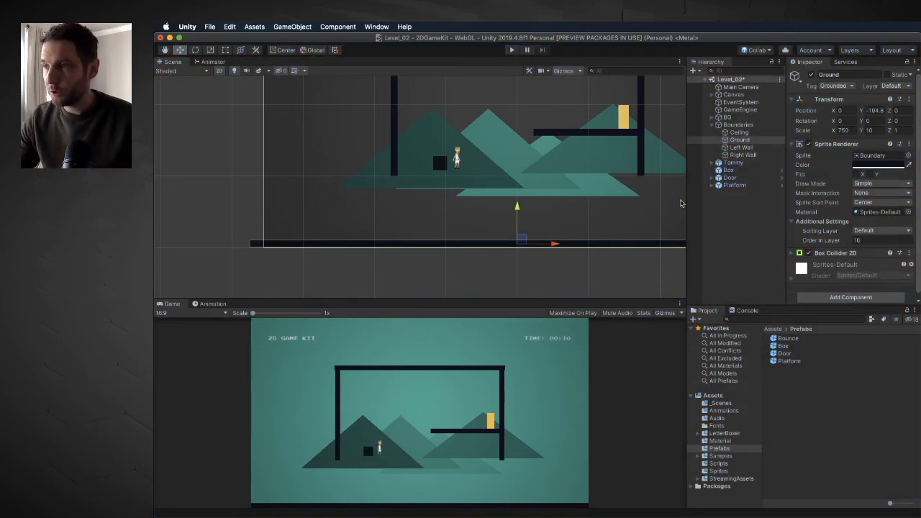
{"action": "key", "text": "super+z"}
{"action": "key", "text": "super+z"}
{"action": "key", "text": "super+z"}
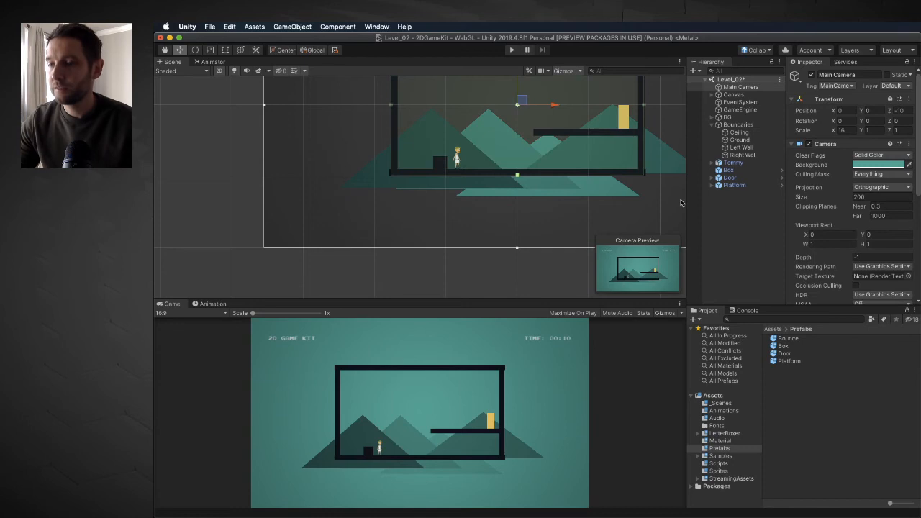
{"action": "key", "text": "super+z"}
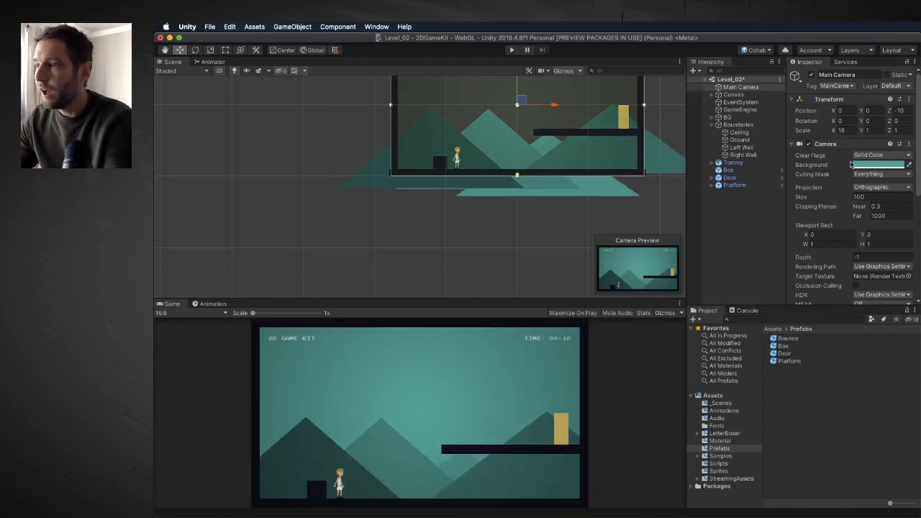
- Try an orthographic size of 50 on the Main Camera, undo it and save Level_02
{"action": "left_click", "coordinate": [862, 197]}
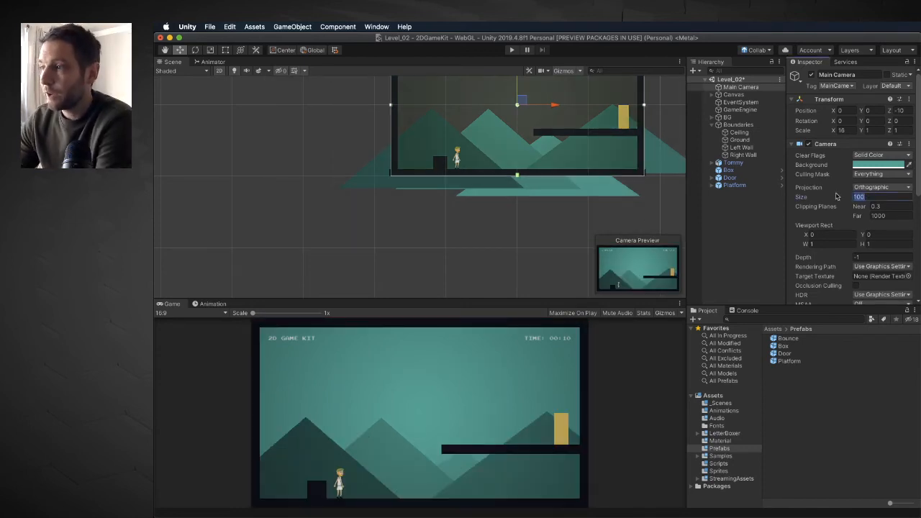
{"action": "type", "text": "50"}
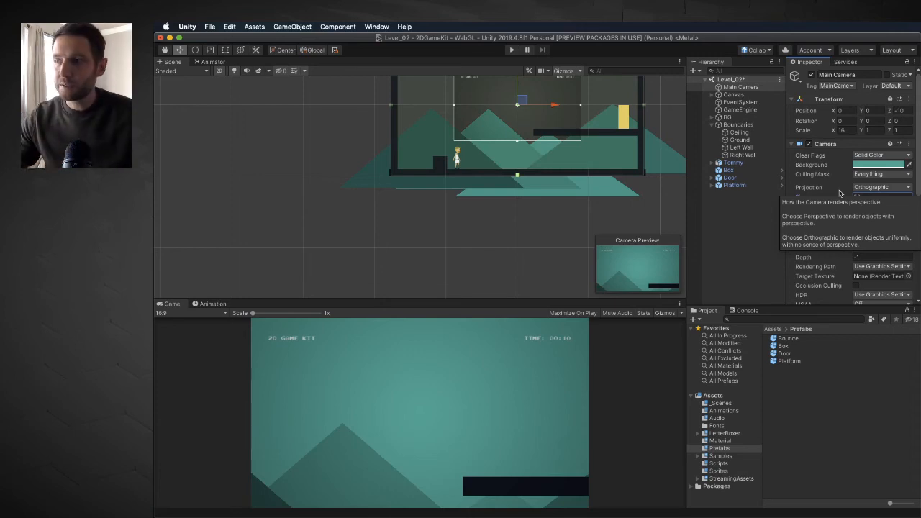
{"action": "key", "text": "super+z"}
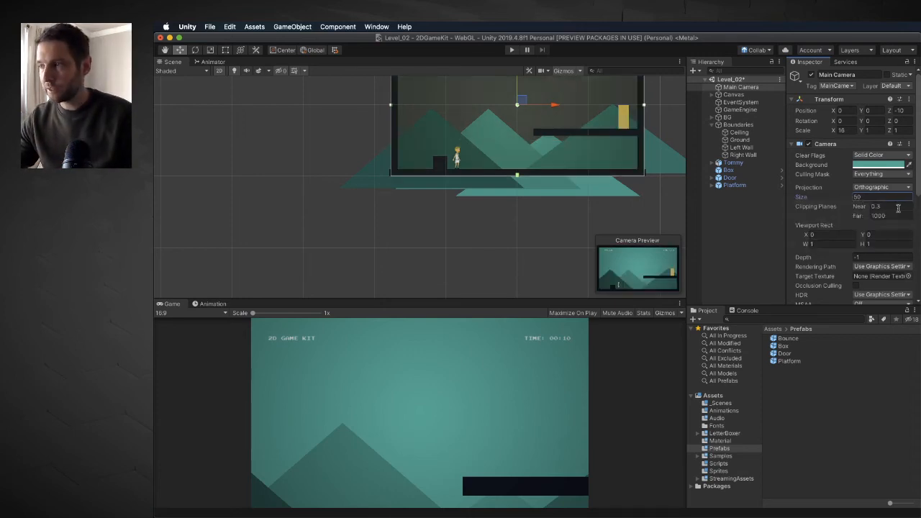
{"action": "key", "text": "super+s"}
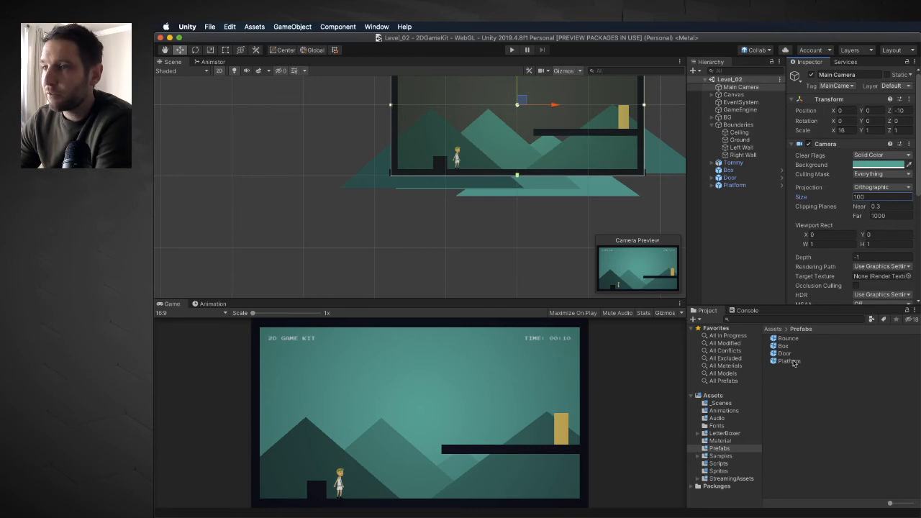
- Add another Platform prefab to Level_02 and raise it above the ground, to about X 2, Y -69.1
{"action": "left_click_drag", "start_coordinate": [792, 363], "coordinate": [741, 228]}
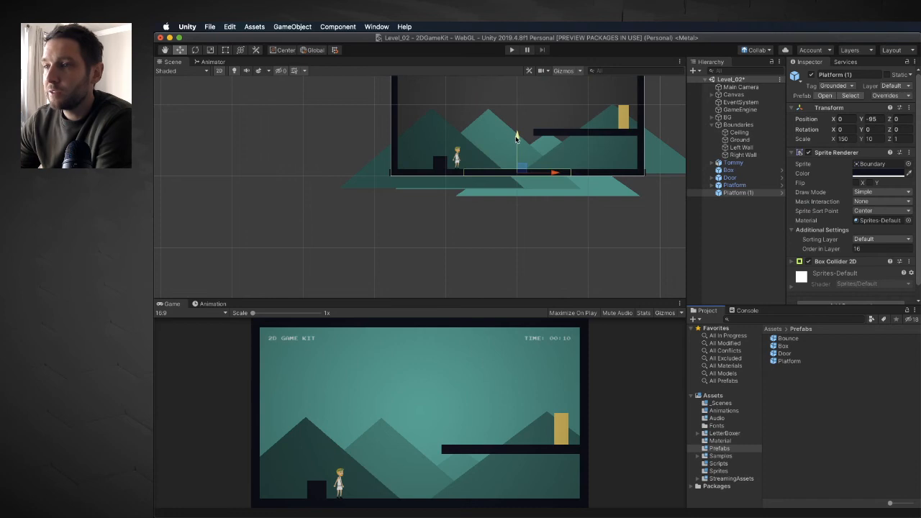
{"action": "mouse_move", "coordinate": [519, 135]}
{"action": "left_mouse_down"}
{"action": "mouse_move", "coordinate": [519, 101]}
{"action": "mouse_move", "coordinate": [518, 122]}
{"action": "left_mouse_up"}
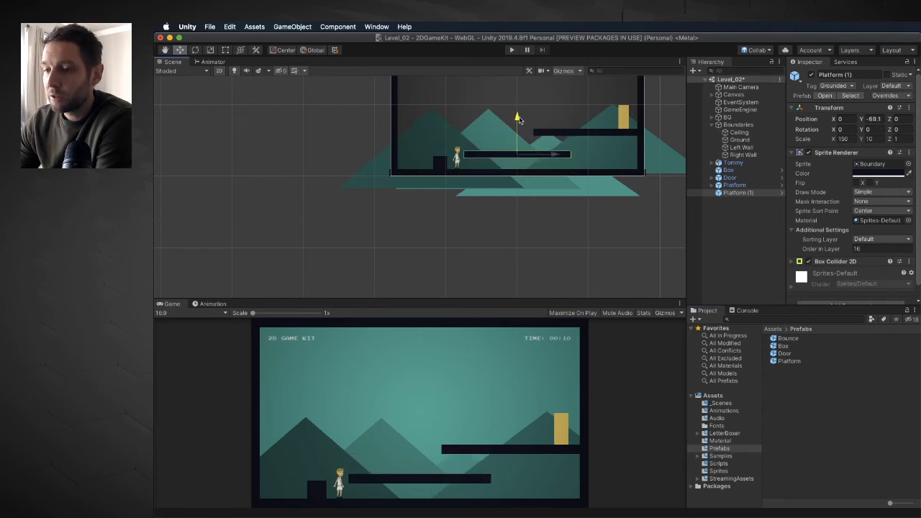
{"action": "left_click_drag", "start_coordinate": [556, 156], "coordinate": [558, 156]}
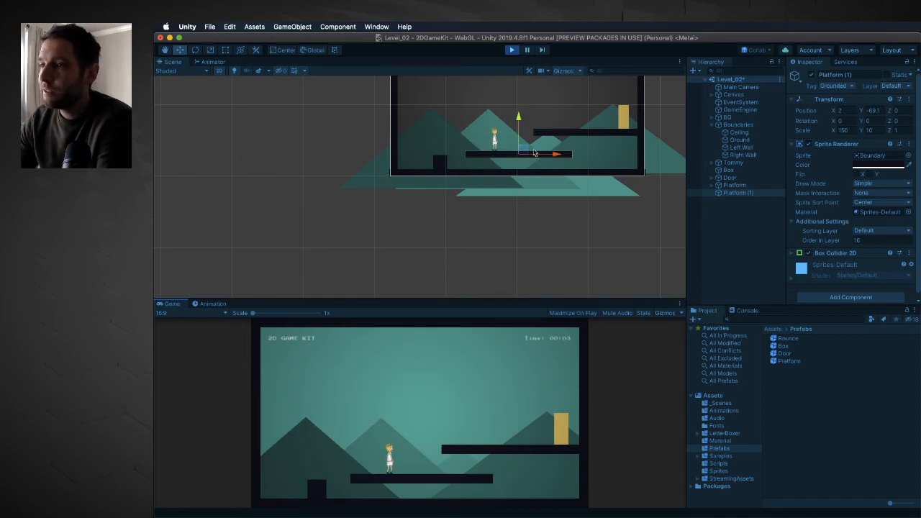
- Playtest Level_02 with the added platform and stop play mode
{"action": "left_click", "coordinate": [872, 130]}
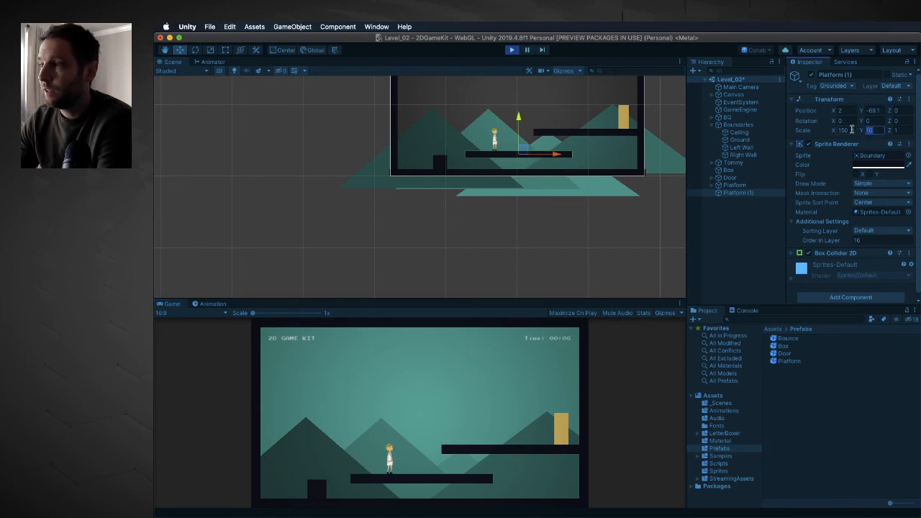
{"action": "left_click", "coordinate": [848, 130]}
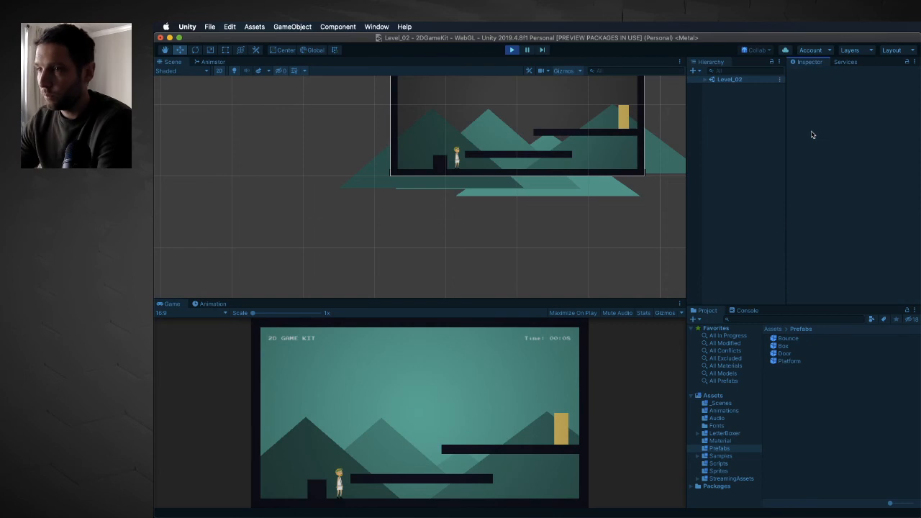
{"action": "left_click", "coordinate": [512, 50]}
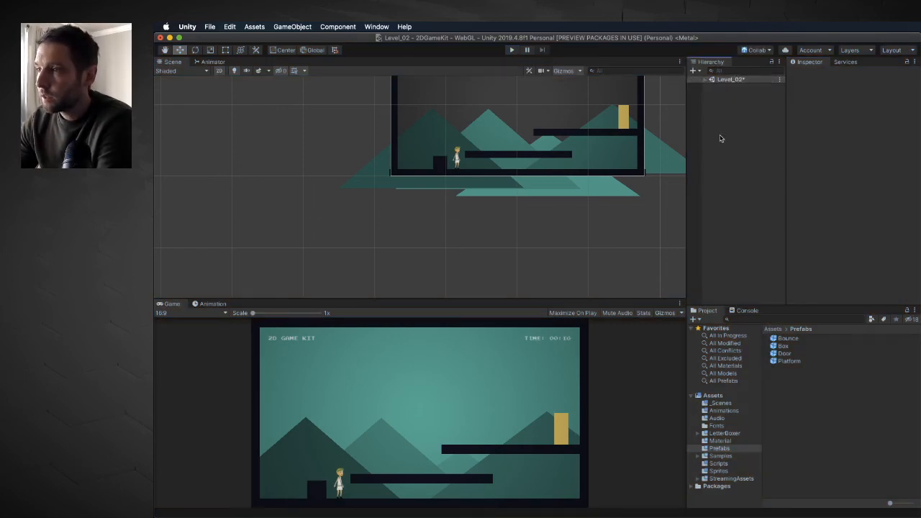
- Turn the added platform into an upright wall with a scale of X 10 and Y 50, and delete it from Level_02
{"action": "left_click", "coordinate": [705, 79]}
{"action": "left_click", "coordinate": [740, 192]}
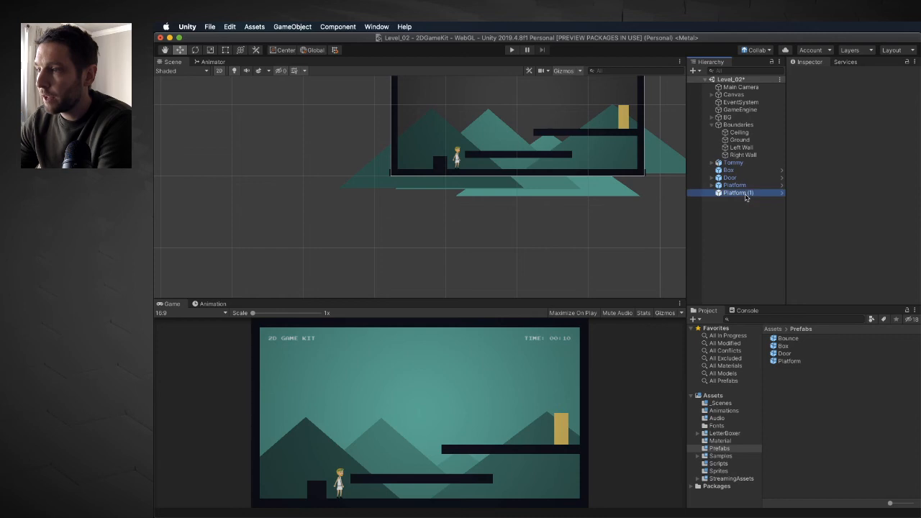
{"action": "left_click", "coordinate": [849, 139]}
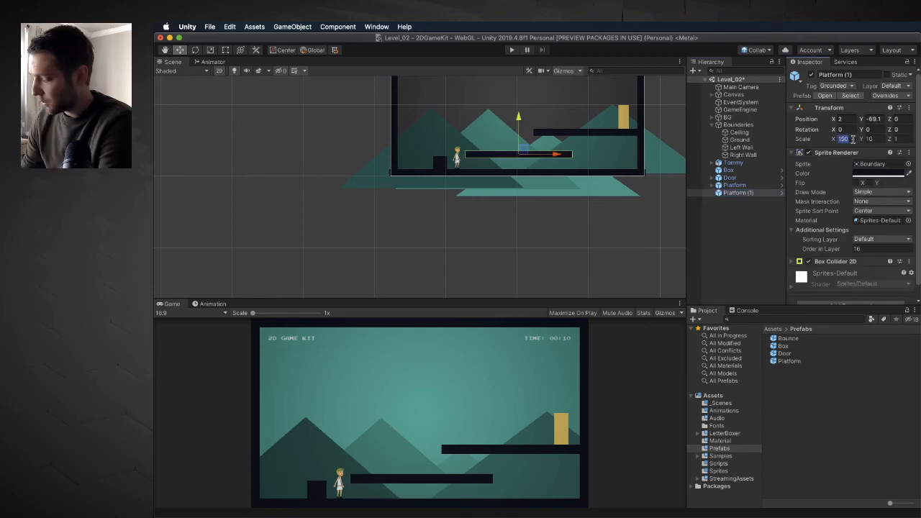
{"action": "type", "text": "10"}
{"action": "key", "text": "Tab"}
{"action": "type", "text": "50"}
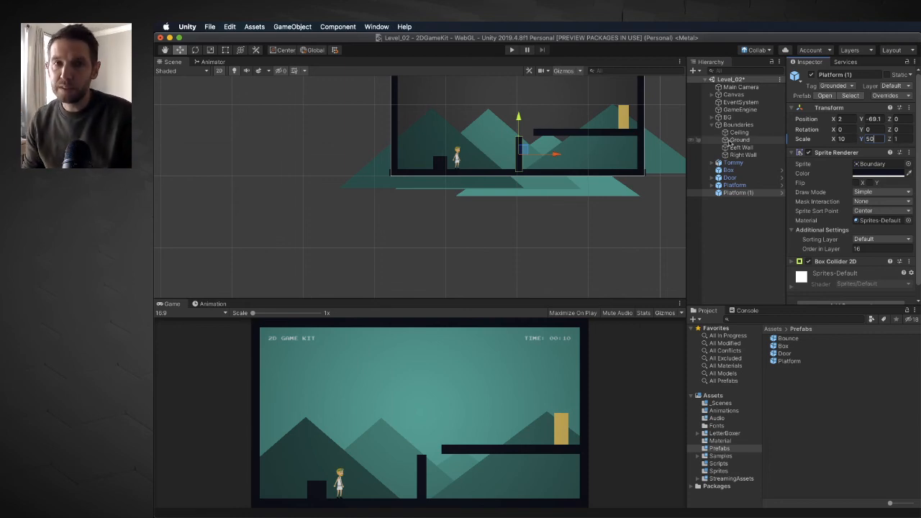
{"action": "right_click", "coordinate": [755, 193]}
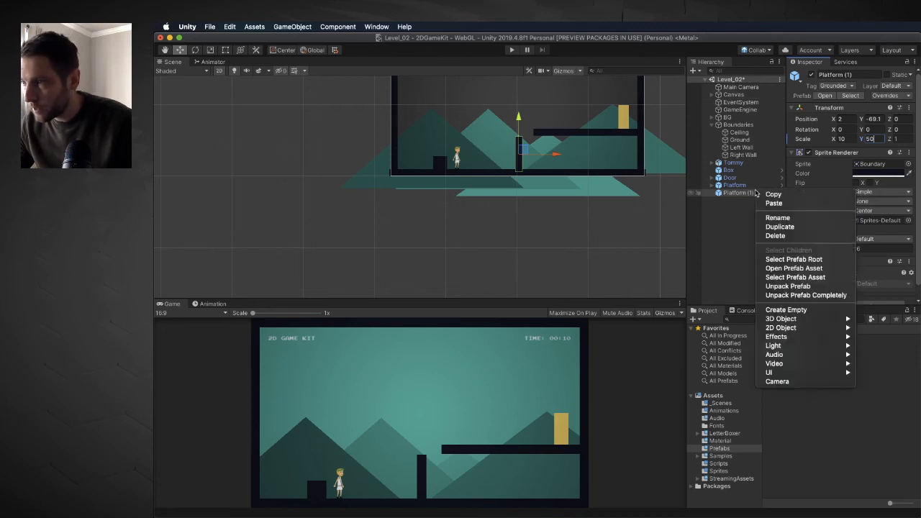
{"action": "left_click", "coordinate": [777, 235]}
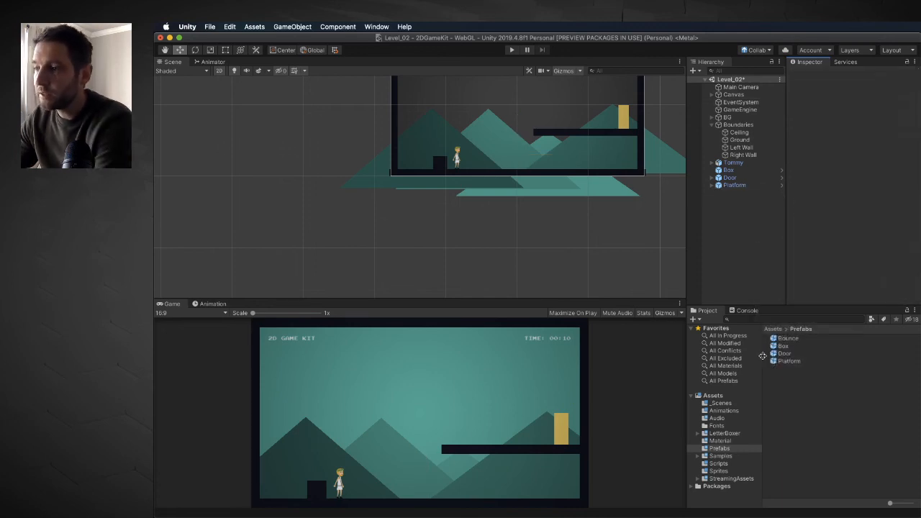
- Duplicate the Level_03 scene and open the copy, discarding the unsaved changes to Level_02
{"action": "left_click", "coordinate": [720, 403]}
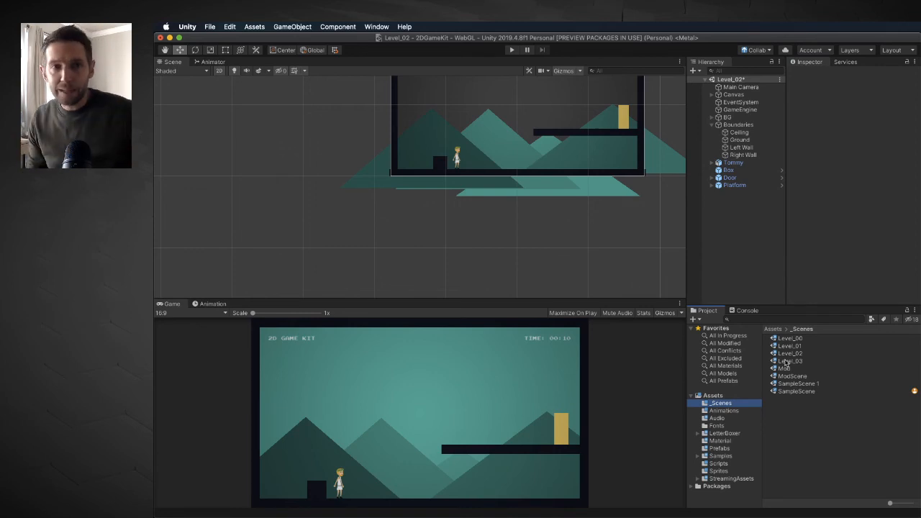
{"action": "left_click", "coordinate": [786, 361]}
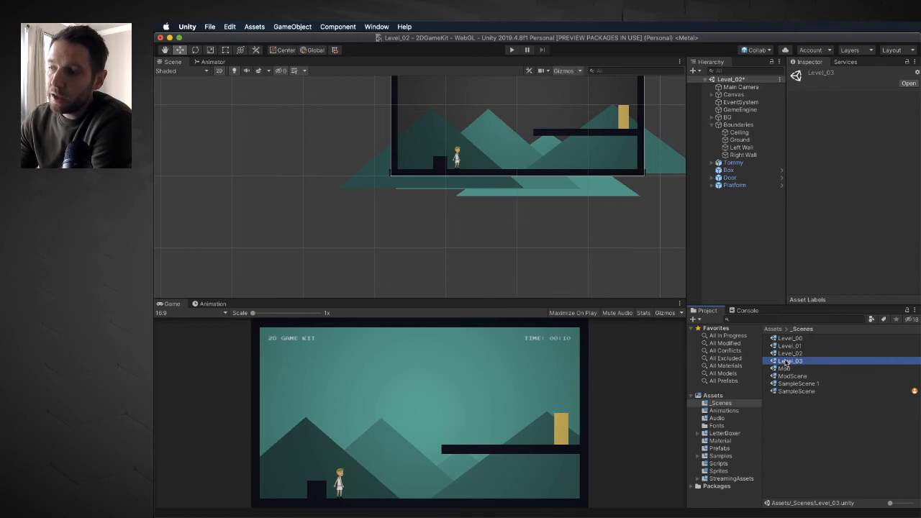
{"action": "right_click", "coordinate": [786, 362]}
{"action": "left_click", "coordinate": [785, 360]}
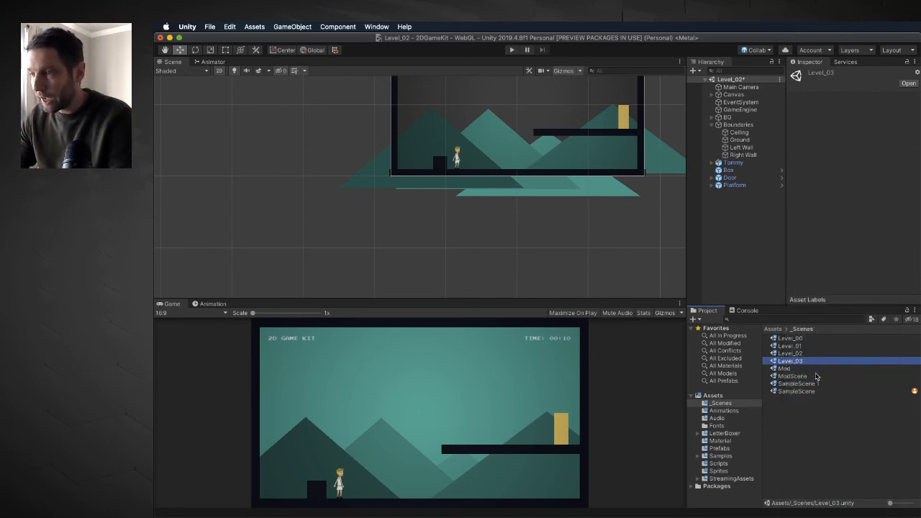
{"action": "key", "text": "super+d"}
{"action": "double_click", "coordinate": [790, 368]}
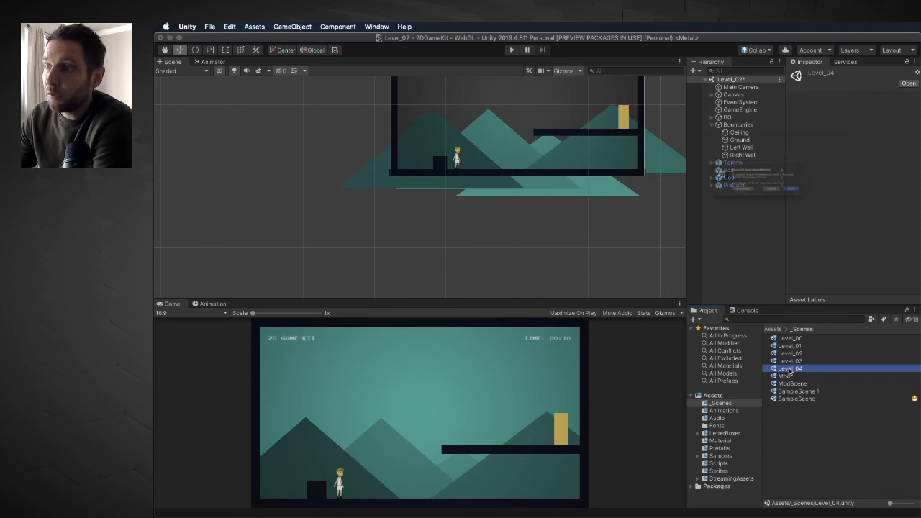
{"action": "left_click", "coordinate": [725, 204]}
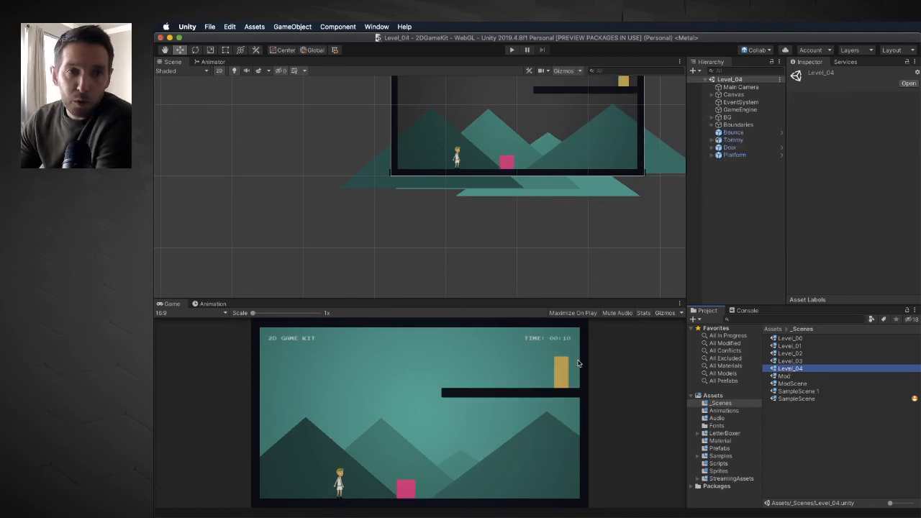
- Open Level_03 and set the Next Level of the door's DoorCollider to Level_04
{"action": "left_click", "coordinate": [790, 361]}
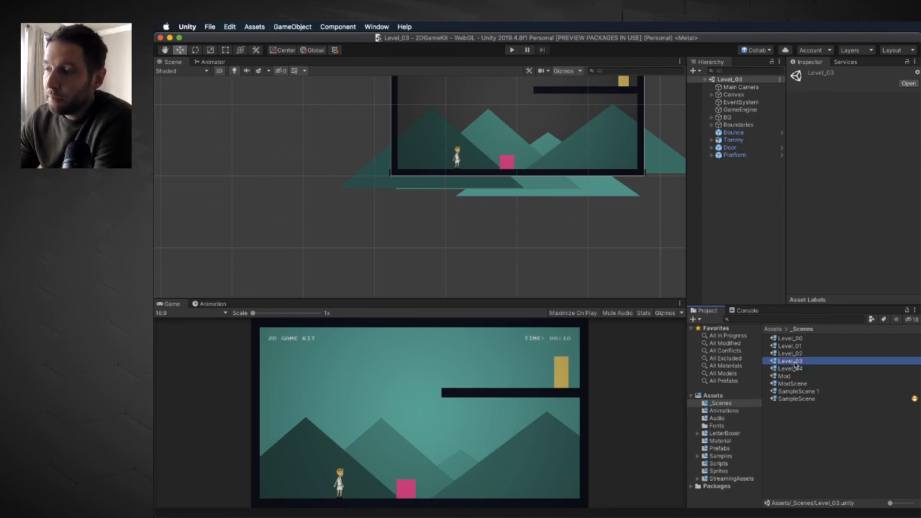
{"action": "left_click", "coordinate": [731, 147]}
{"action": "left_click", "coordinate": [711, 147]}
{"action": "left_click", "coordinate": [734, 155]}
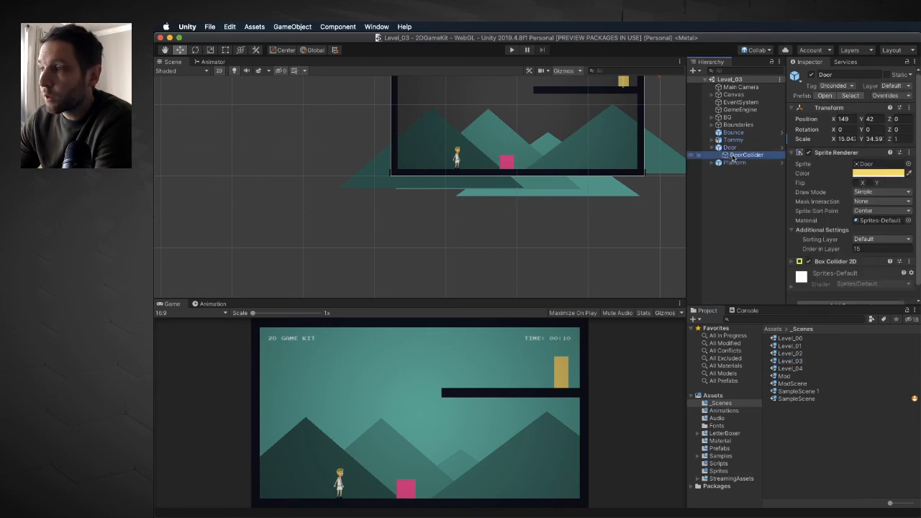
{"action": "left_click", "coordinate": [890, 175]}
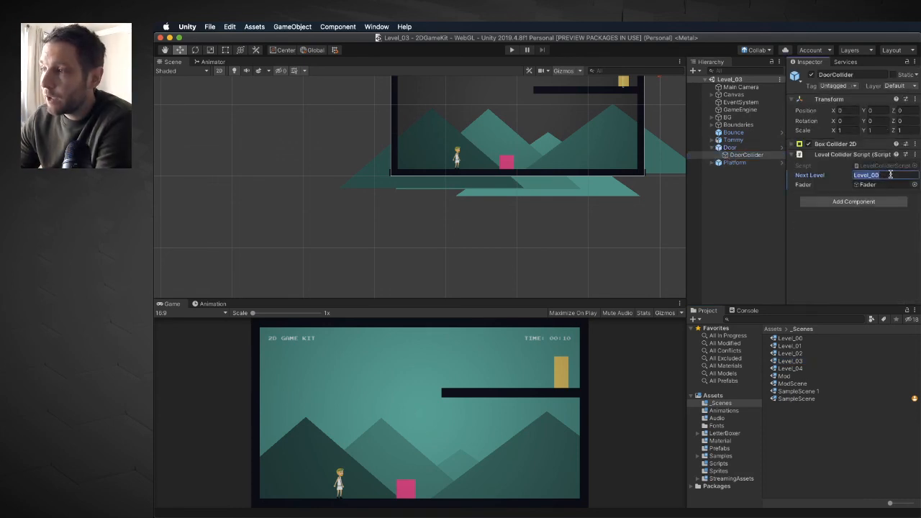
{"action": "left_click", "coordinate": [891, 175]}
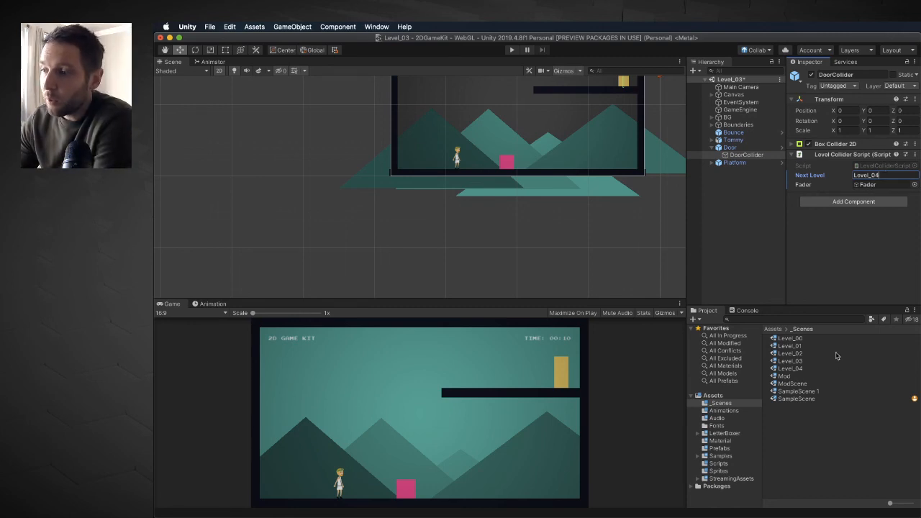
- Open Level_04 and delete the pink Bounce object from it
{"action": "double_click", "coordinate": [792, 369]}
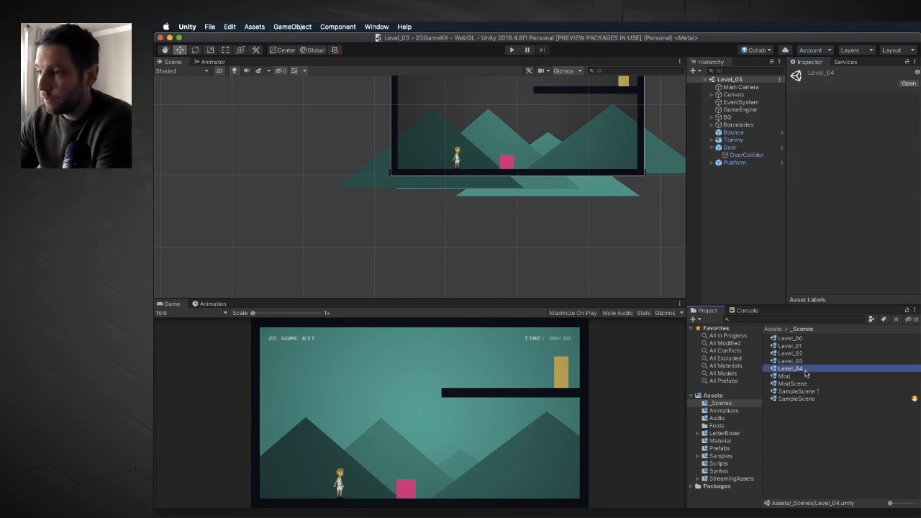
{"action": "left_click", "coordinate": [733, 132]}
{"action": "right_click", "coordinate": [740, 133]}
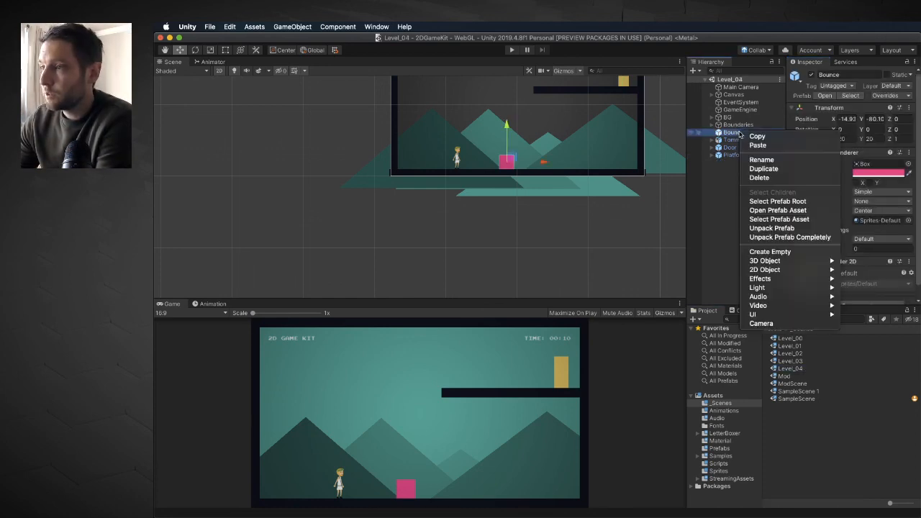
{"action": "left_click", "coordinate": [759, 177]}
- Add a second Platform prefab to Level_04 and raise it to a Y position of about -65.8
{"action": "left_click", "coordinate": [720, 448]}
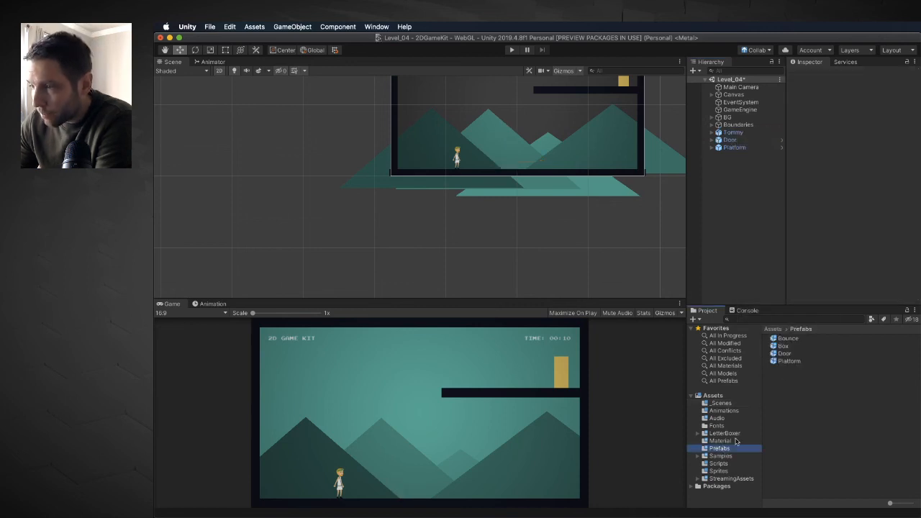
{"action": "left_click_drag", "start_coordinate": [789, 364], "coordinate": [741, 191]}
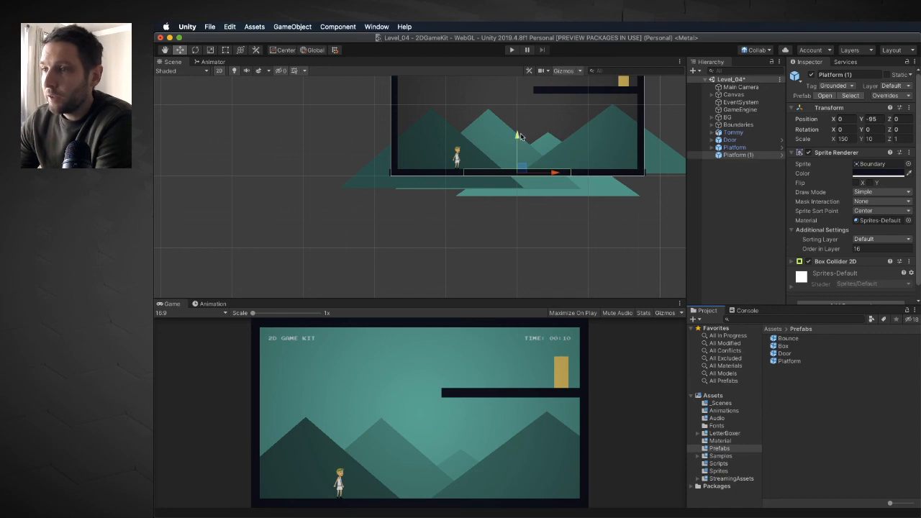
{"action": "left_click_drag", "start_coordinate": [517, 134], "coordinate": [517, 115]}
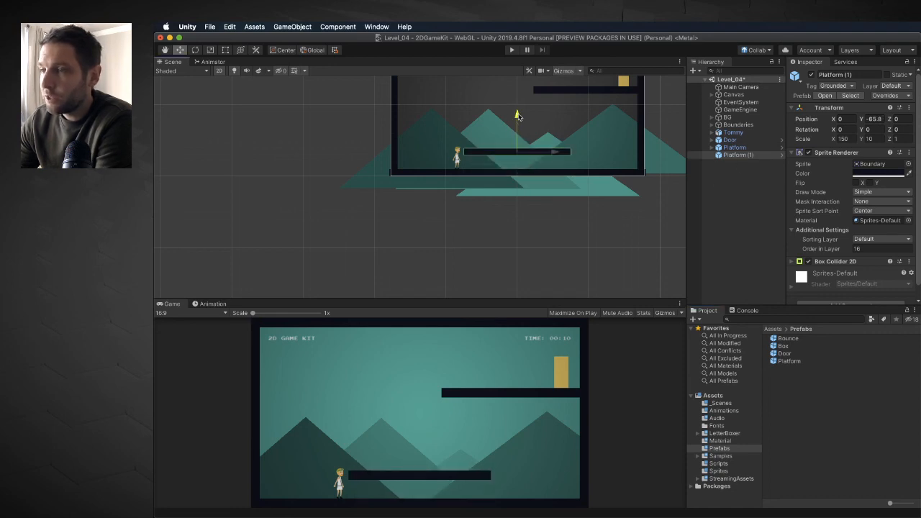
- Set the new platform's X scale to 50 and move it toward Tommy, to an X position of about -20.6
{"action": "left_click", "coordinate": [846, 139]}
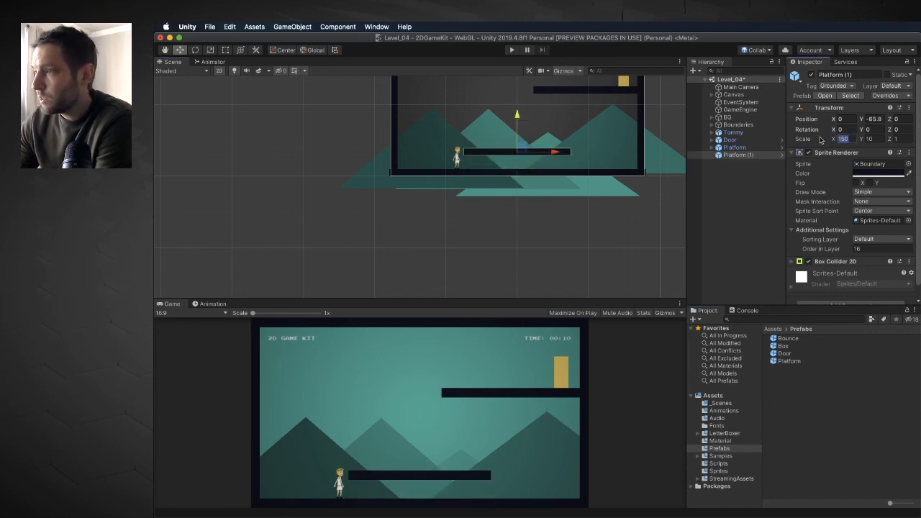
{"action": "type", "text": "50"}
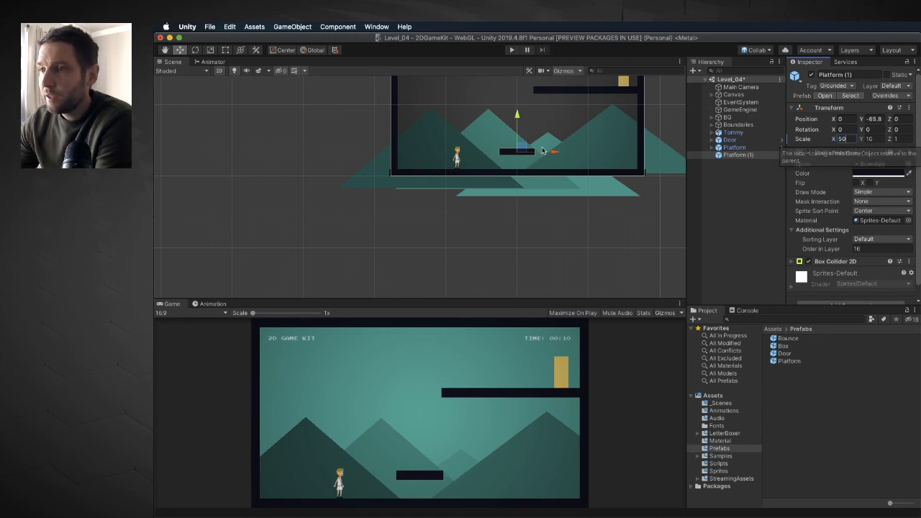
{"action": "left_click_drag", "start_coordinate": [552, 154], "coordinate": [531, 153]}
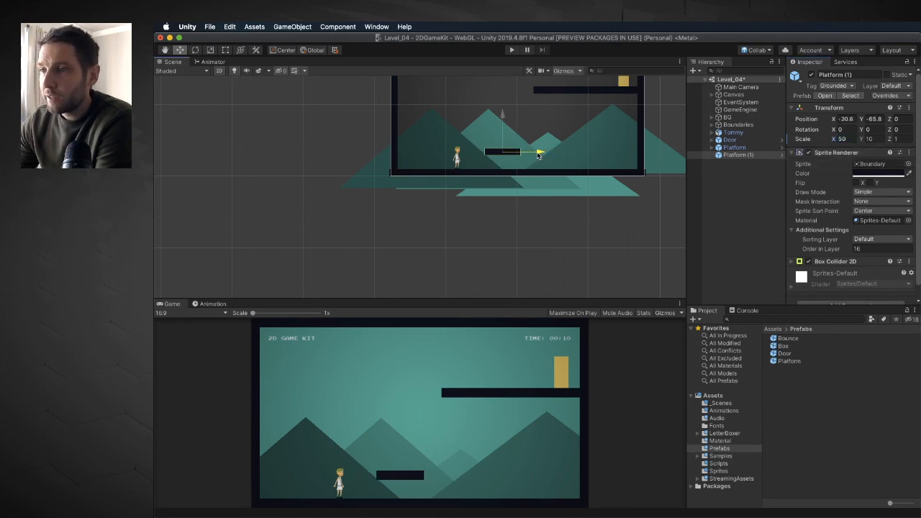
- Duplicate the small Platform (1) and place the copy above and beyond it, at about X 1.3, Y -36.6
{"action": "left_click", "coordinate": [721, 157]}
{"action": "key", "text": "super+d"}
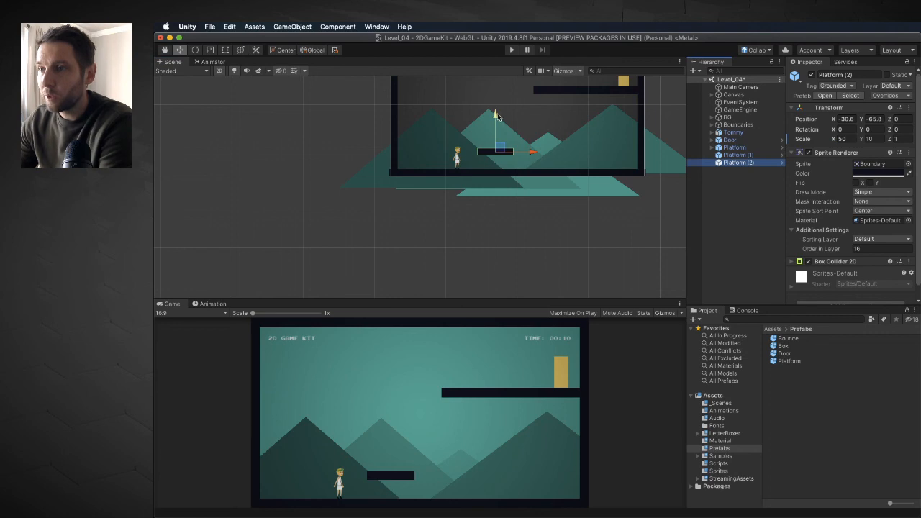
{"action": "left_click_drag", "start_coordinate": [496, 111], "coordinate": [502, 92]}
{"action": "left_click_drag", "start_coordinate": [533, 131], "coordinate": [556, 132]}
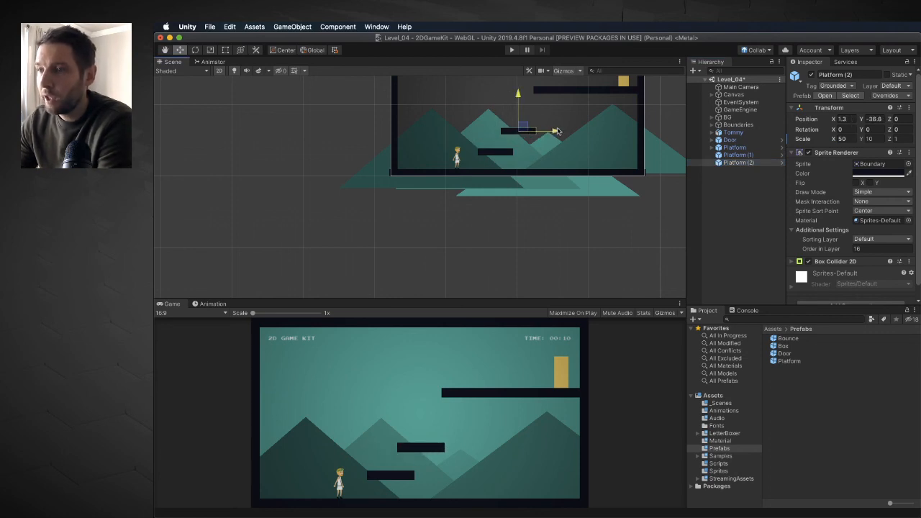
- Duplicate the upper small platform and place the copy as the next stair toward the door, at about X 25.2, Y -11.5
{"action": "key", "text": "super+d"}
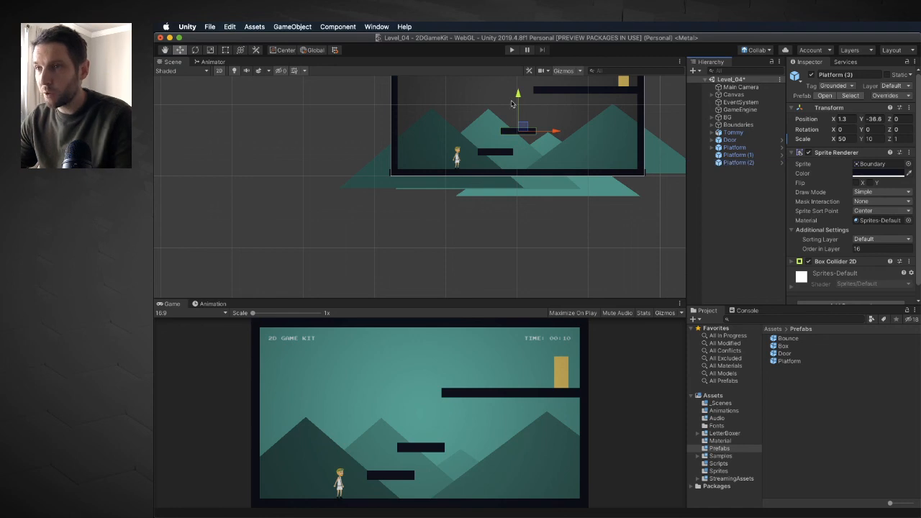
{"action": "left_click_drag", "start_coordinate": [520, 94], "coordinate": [520, 72]}
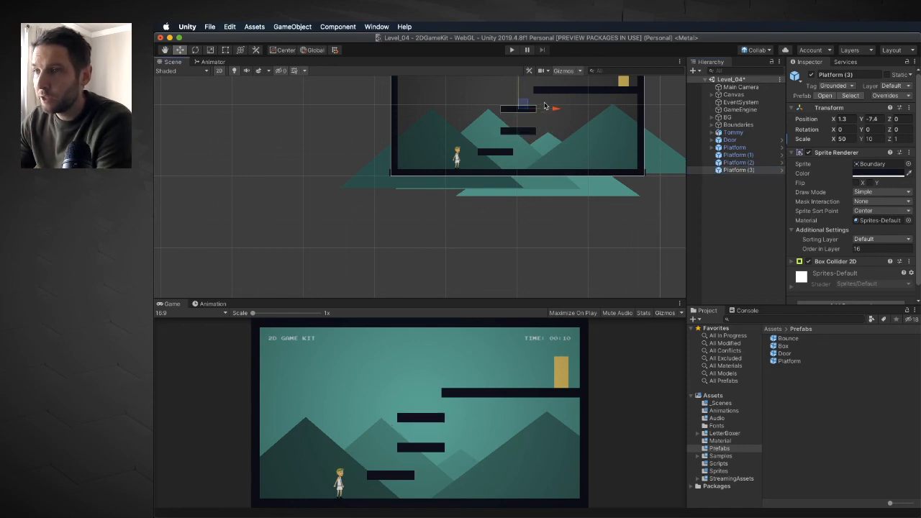
{"action": "left_click_drag", "start_coordinate": [552, 107], "coordinate": [572, 108]}
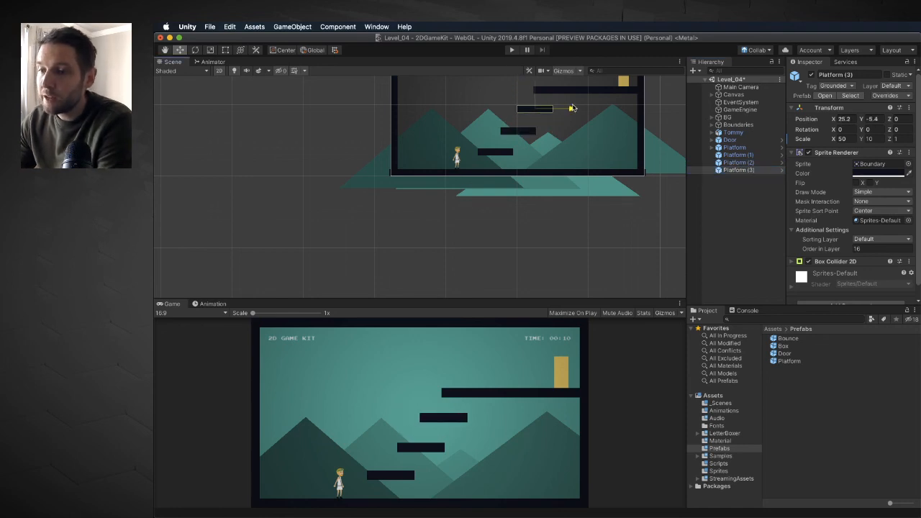
{"action": "scroll", "coordinate": [555, 115], "scroll_direction": "down", "scroll_amount": 3}
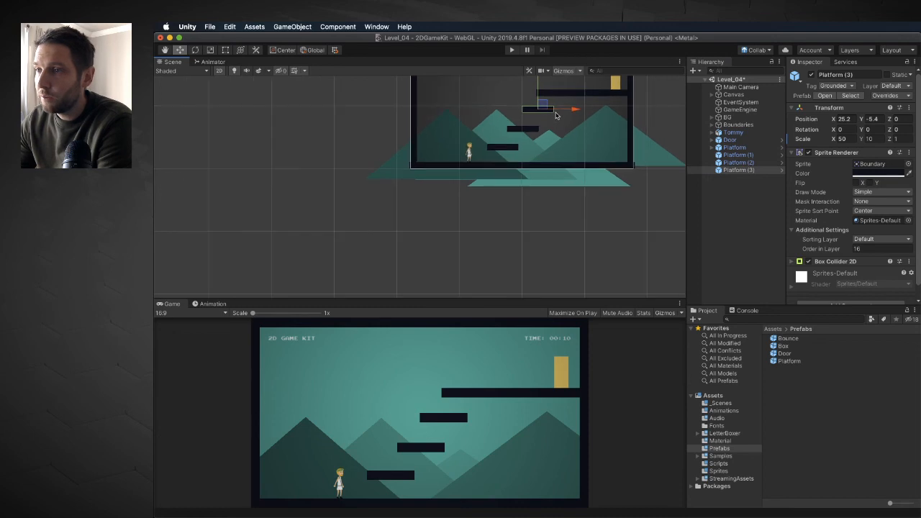
{"action": "middle_click_drag", "start_coordinate": [555, 115], "coordinate": [557, 125]}
{"action": "mouse_move", "coordinate": [540, 83]}
{"action": "left_mouse_down"}
{"action": "mouse_move", "coordinate": [545, 96]}
{"action": "mouse_move", "coordinate": [540, 87]}
{"action": "left_mouse_up"}
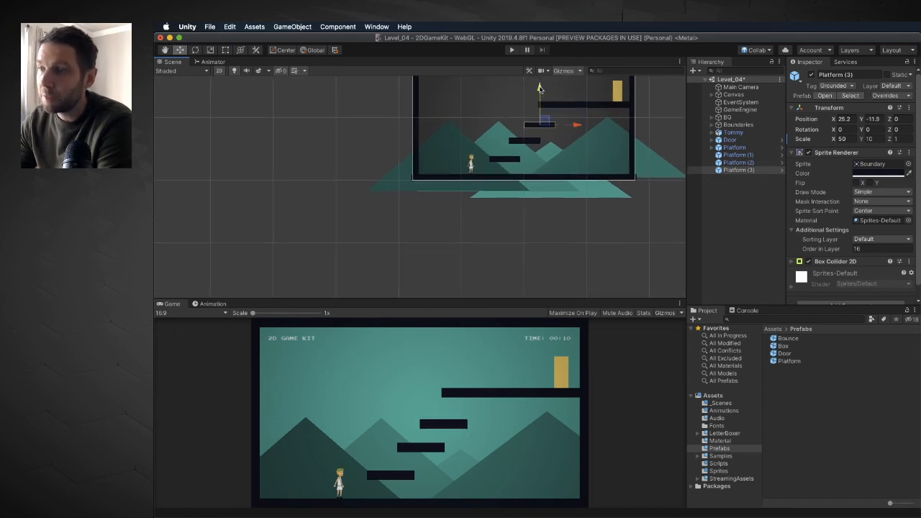
- Playtest Level_04 by jumping Tommy up the platforms and into the door, and stop the game
{"action": "left_click", "coordinate": [513, 51]}
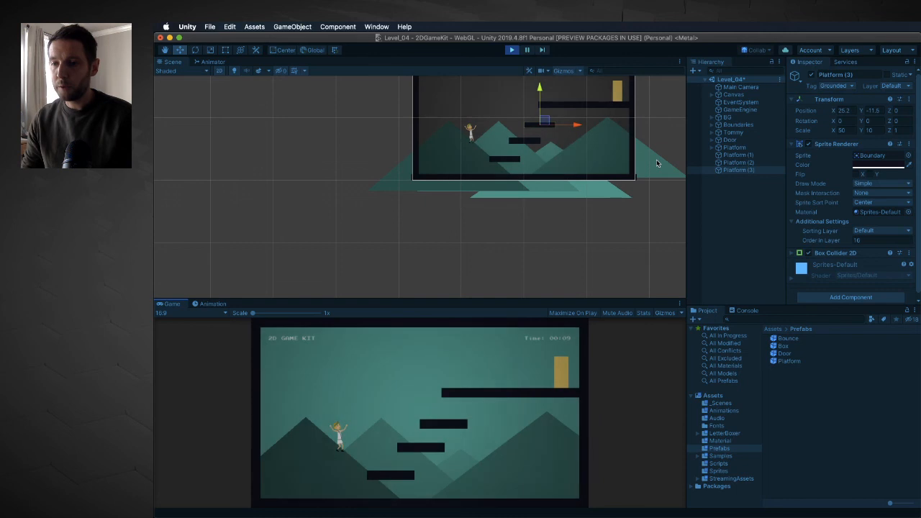
{"action": "key", "text": "space"}
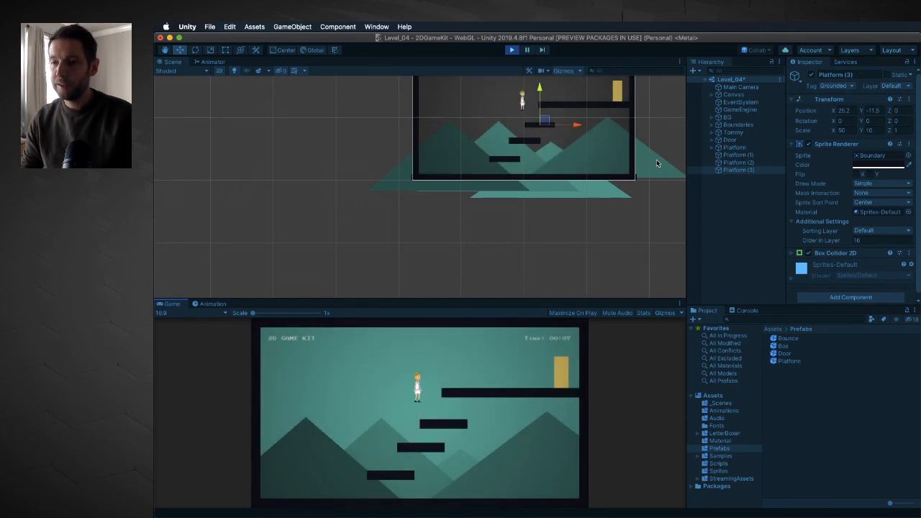
{"action": "key", "text": "Right"}
{"action": "key", "text": "space"}
{"action": "key", "text": "Right"}
{"action": "key", "text": "Right"}
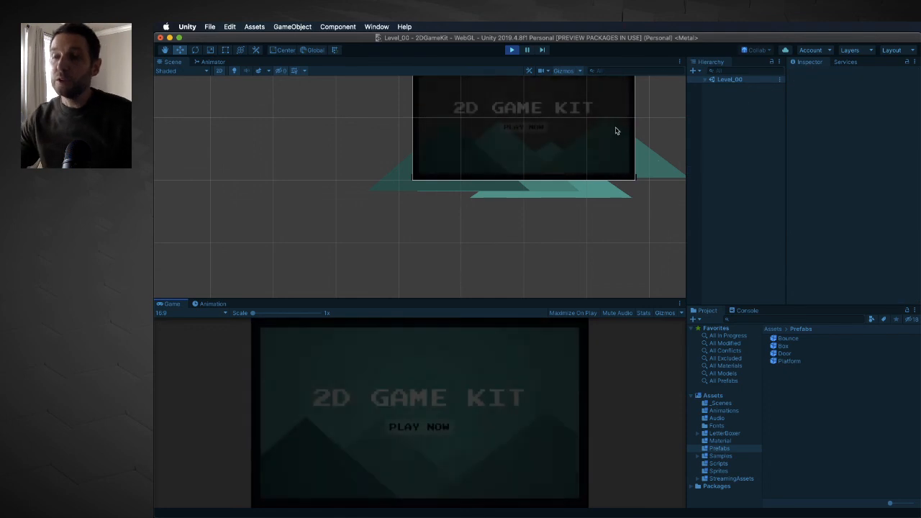
{"action": "left_click", "coordinate": [512, 50]}
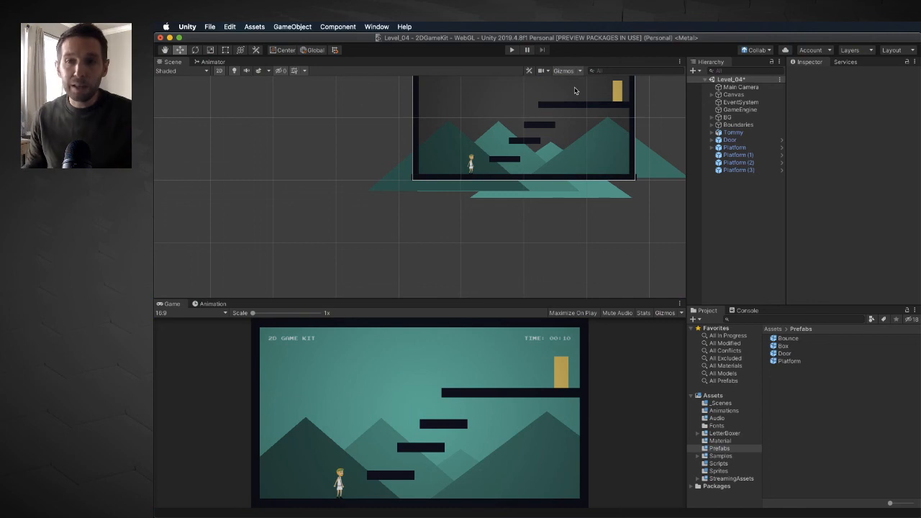
- Recolor the Triangle (1) background mountain under BG to orange, about RGB 200, 51, 0
{"action": "left_click", "coordinate": [723, 117]}
{"action": "left_click", "coordinate": [712, 118]}
{"action": "left_click", "coordinate": [745, 133]}
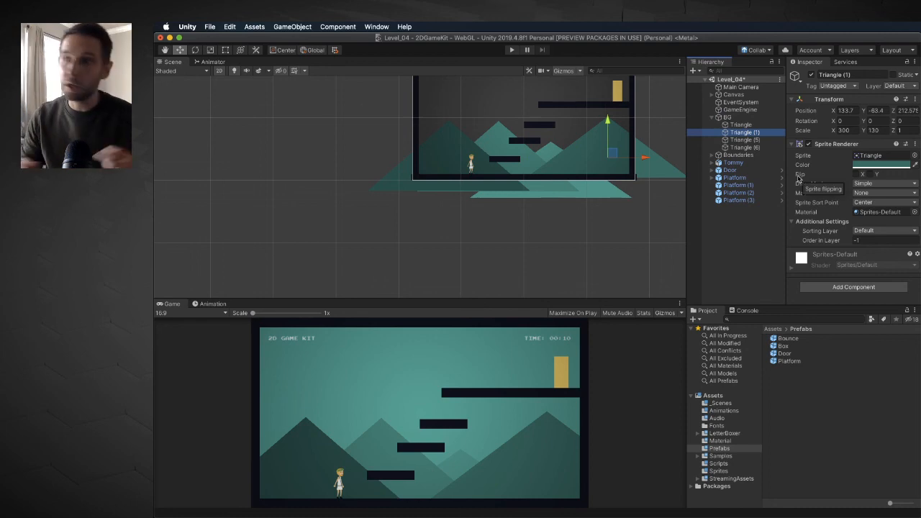
{"action": "left_click", "coordinate": [896, 166]}
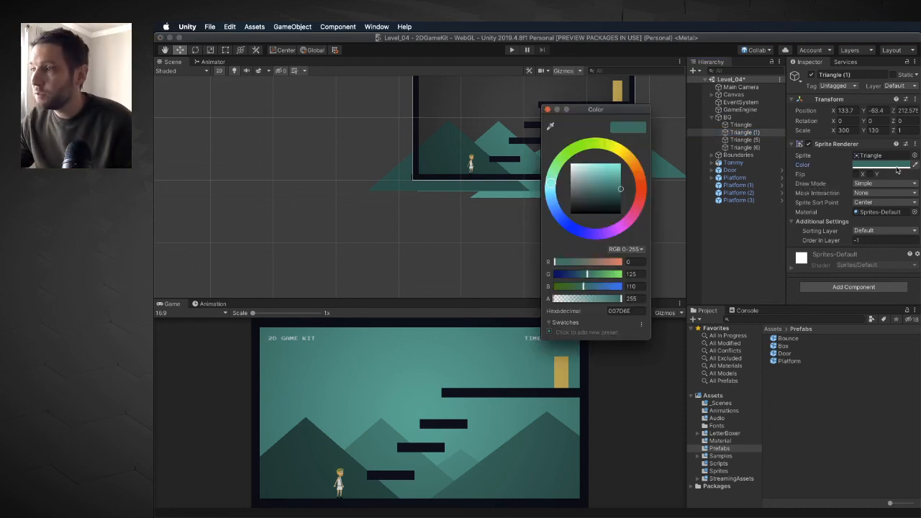
{"action": "mouse_move", "coordinate": [621, 185]}
{"action": "left_mouse_down"}
{"action": "mouse_move", "coordinate": [586, 144]}
{"action": "mouse_move", "coordinate": [624, 155]}
{"action": "mouse_move", "coordinate": [639, 176]}
{"action": "left_mouse_up"}
{"action": "left_click", "coordinate": [633, 163]}
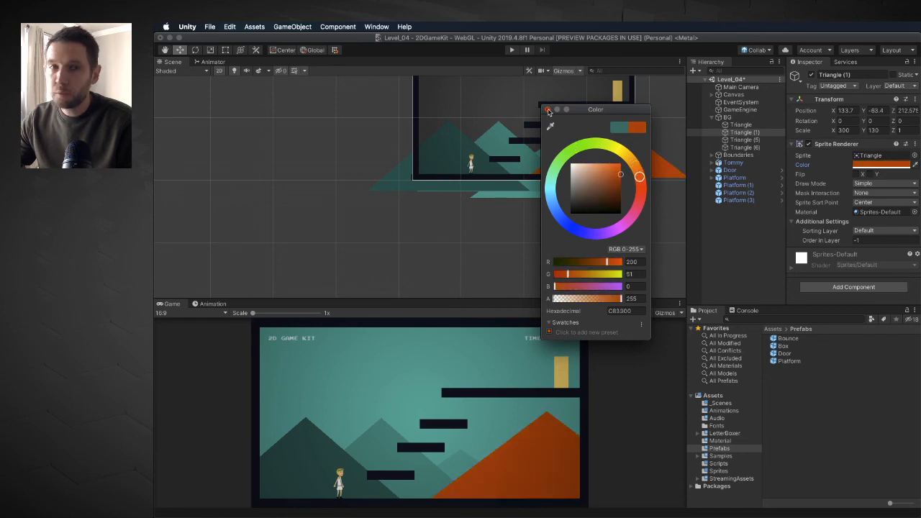
{"action": "left_click", "coordinate": [547, 109]}
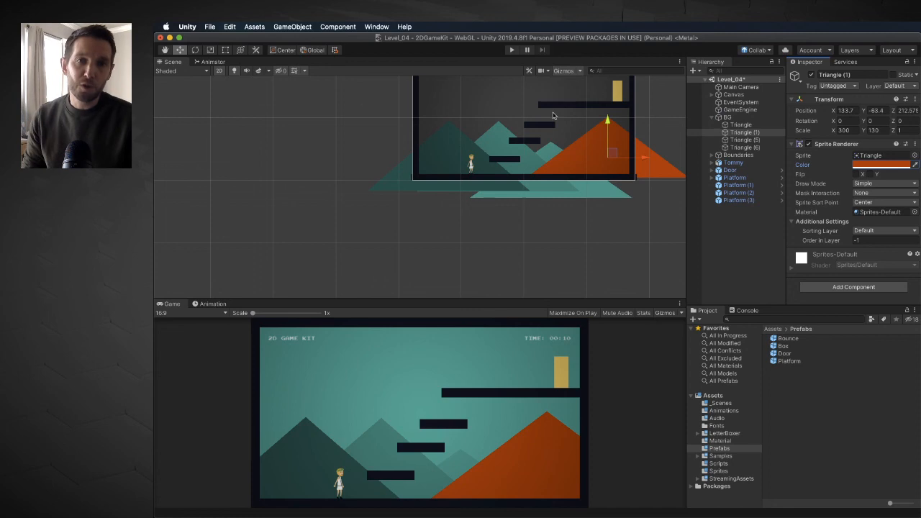